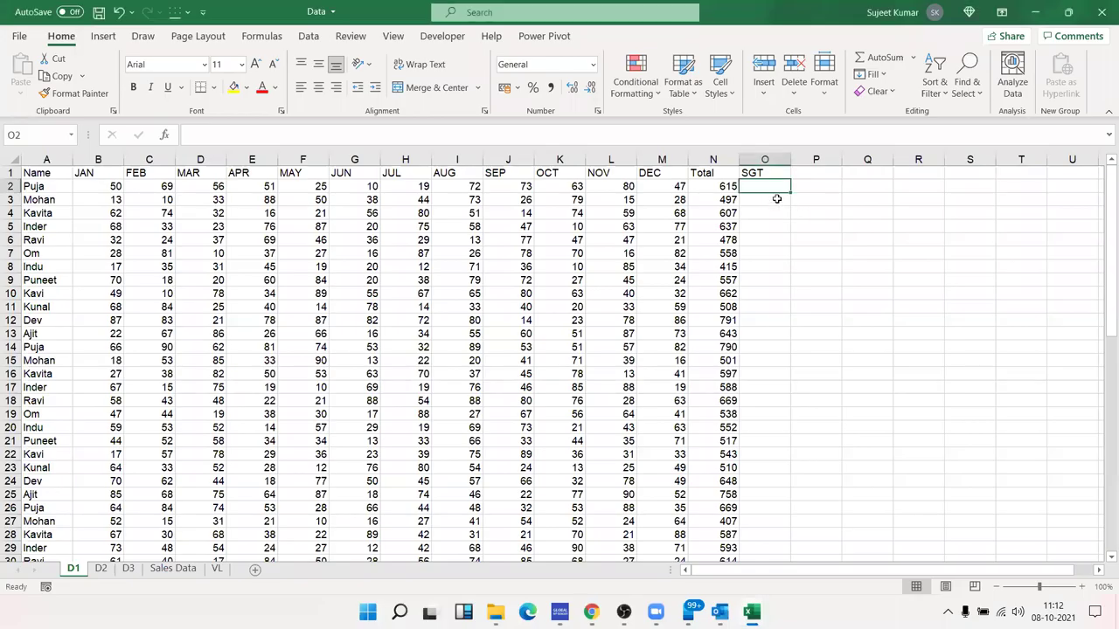
# Correct the O1 header to GST and enter =N2*18% in O2 (110.7).
pyautogui.press('Up')
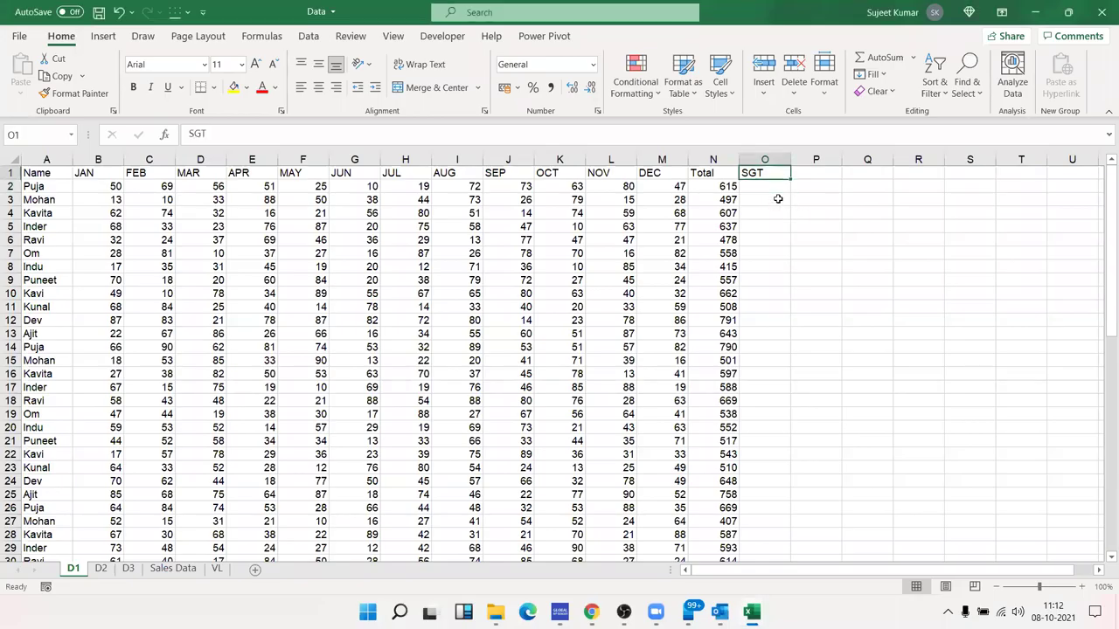
pyautogui.write('GS')
pyautogui.press('Return')
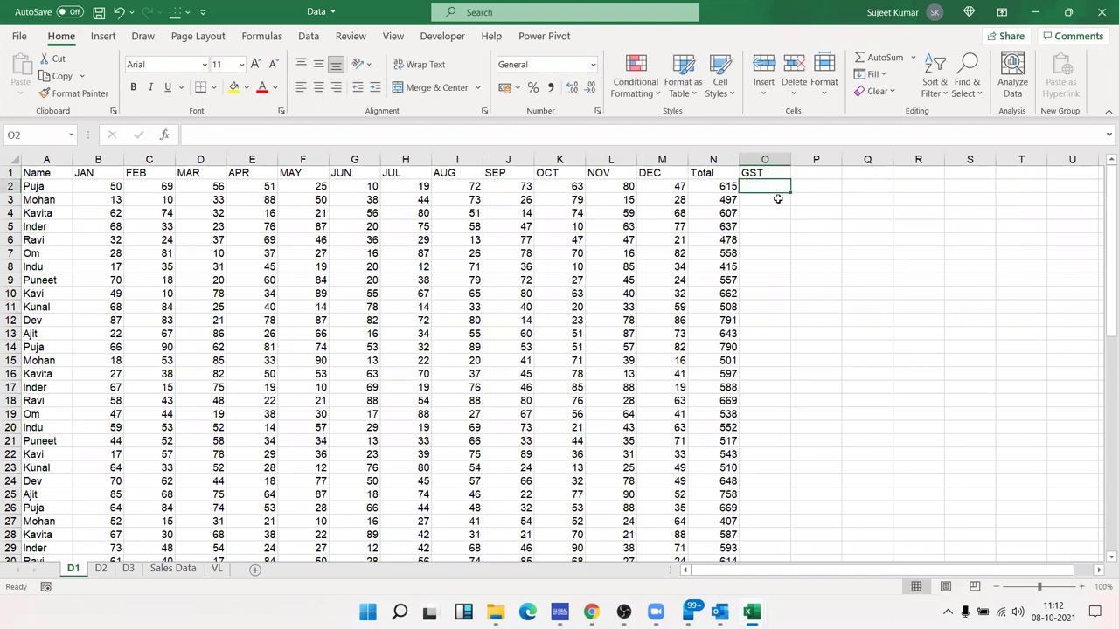
pyautogui.write('=')
pyautogui.press('Left')
pyautogui.write('*18%')
pyautogui.press('Return')
# Add a Total header in P1 with =N2+O2 in P2 (725.7).
pyautogui.press('Up')
pyautogui.press('Right')
pyautogui.press('Up')
pyautogui.write('Total')
pyautogui.press('Return')
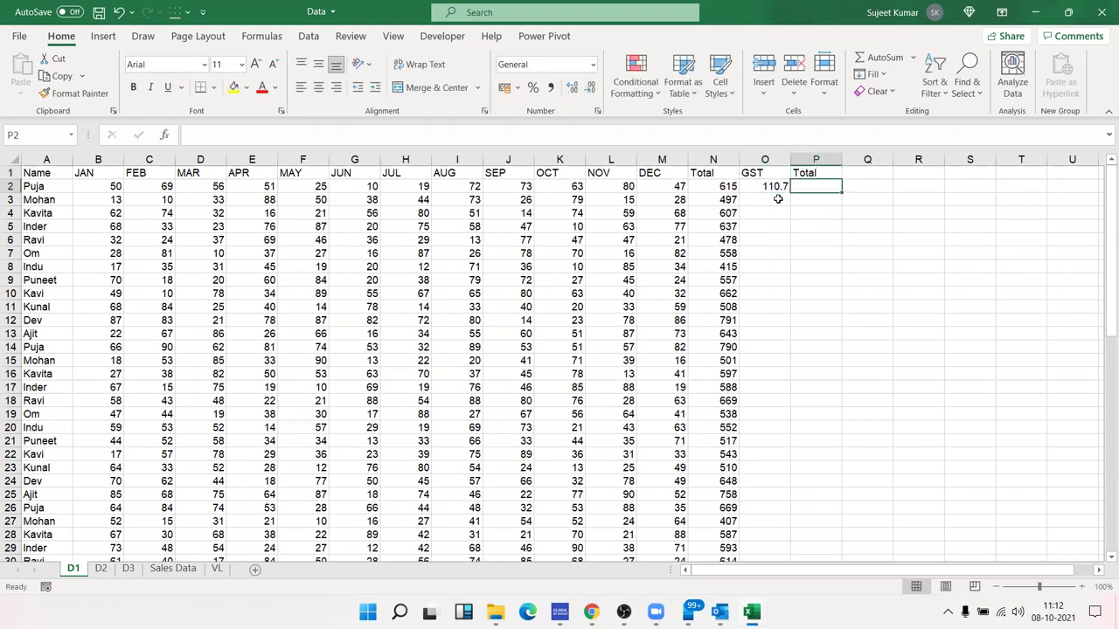
pyautogui.write('=')
pyautogui.press('Left')
pyautogui.press('Left')
pyautogui.write('+')
pyautogui.press('Left')
pyautogui.press('Return')
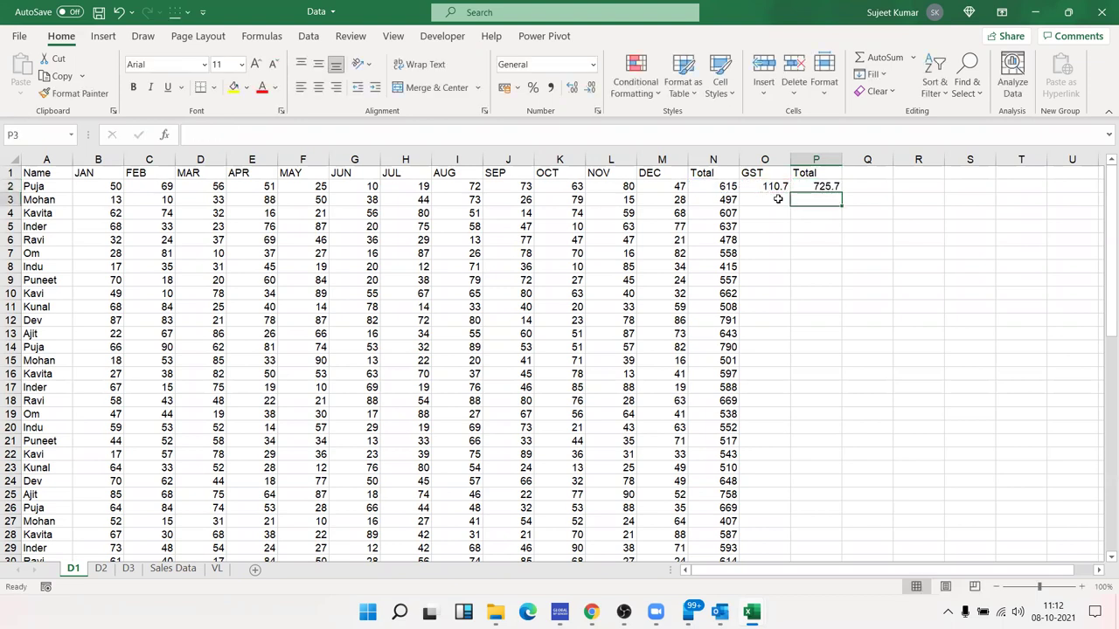
# Clear the helper GST and Total columns O:P.
pyautogui.press('Up')
pyautogui.press('Left')
pyautogui.hotkey('ctrl', 'space')
pyautogui.hotkey('shift', 'Right')
pyautogui.press('Delete')
# Insert a row under Puja labelled GST with =N2*18% in N3 (110.7).
pyautogui.press('Left')
pyautogui.press('Down')
pyautogui.hotkey('shift', 'space')
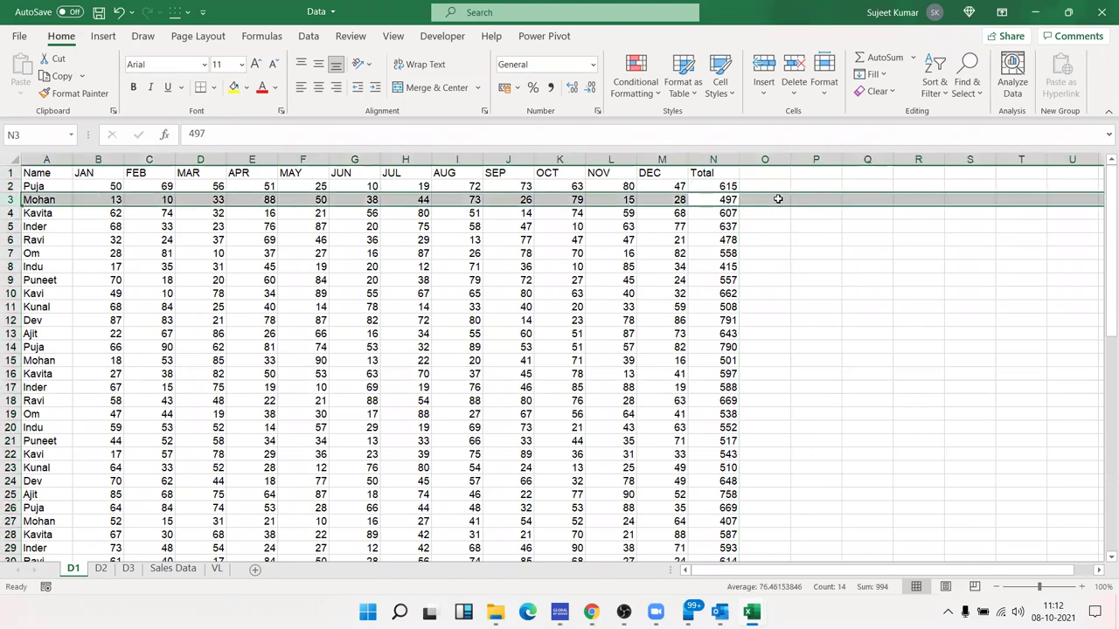
pyautogui.hotkey('ctrl', 'shift', '+')
pyautogui.press('Down')
pyautogui.press('Up')
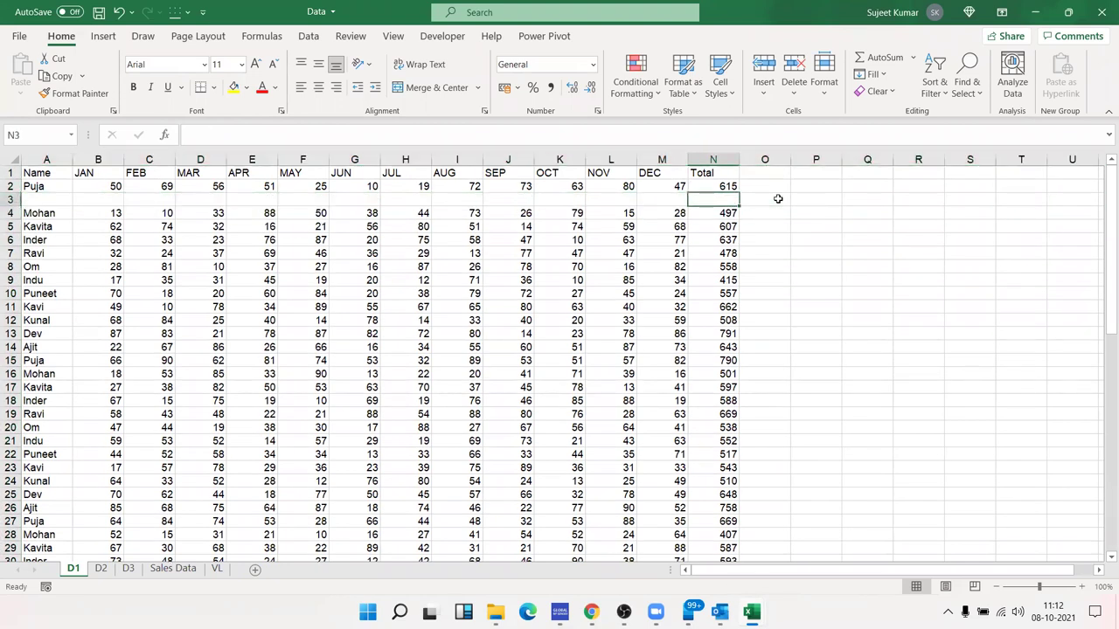
pyautogui.press('Left')
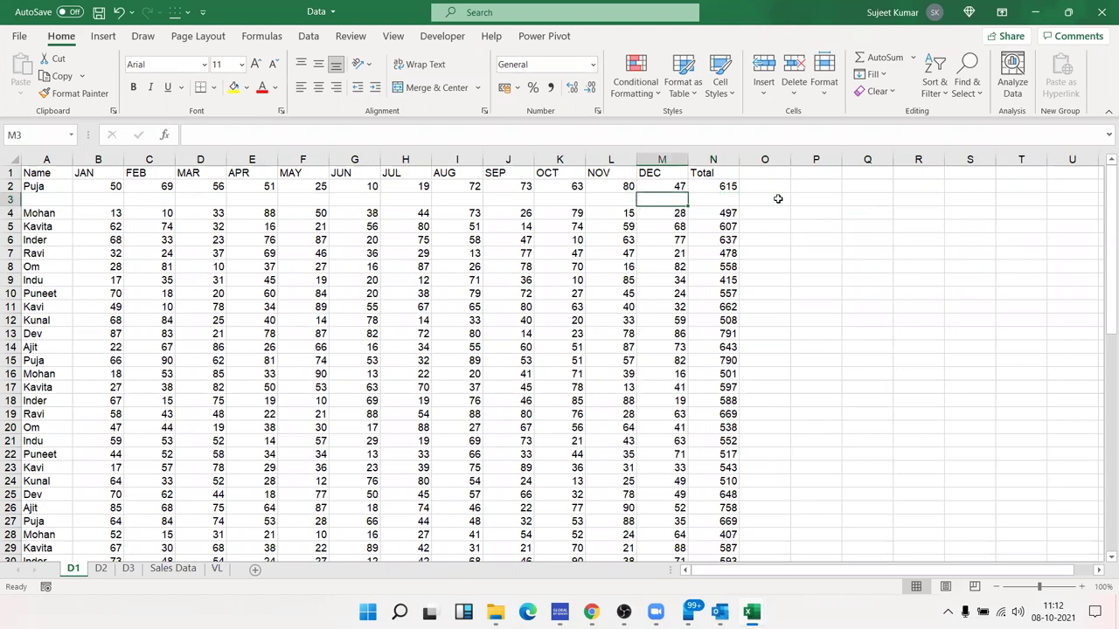
pyautogui.write('GST')
pyautogui.press('Tab')
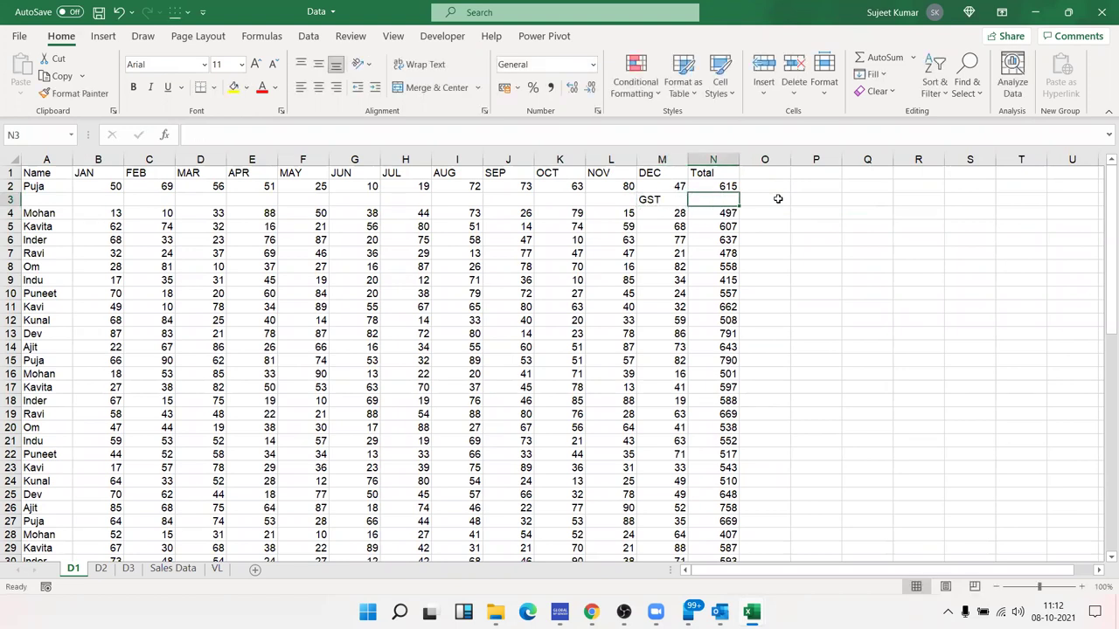
pyautogui.write('=N2*18')
pyautogui.press('Return')
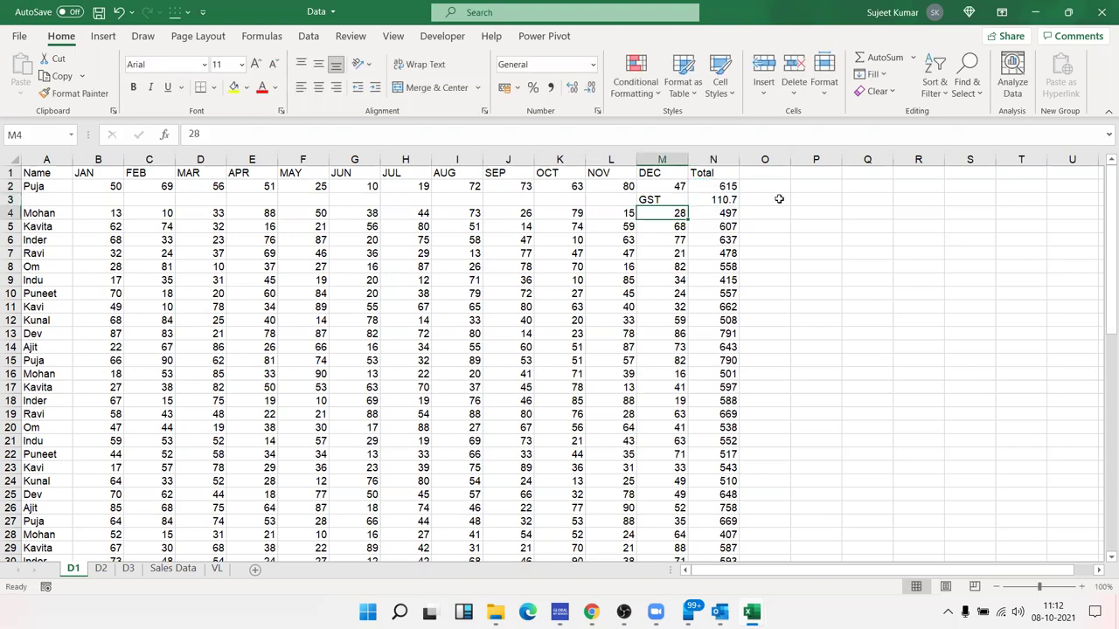
# Insert a Total row below it with =N2+N3 in N4 (725.7).
pyautogui.hotkey('shift', 'space')
pyautogui.hotkey('ctrl', 'shift', '+')
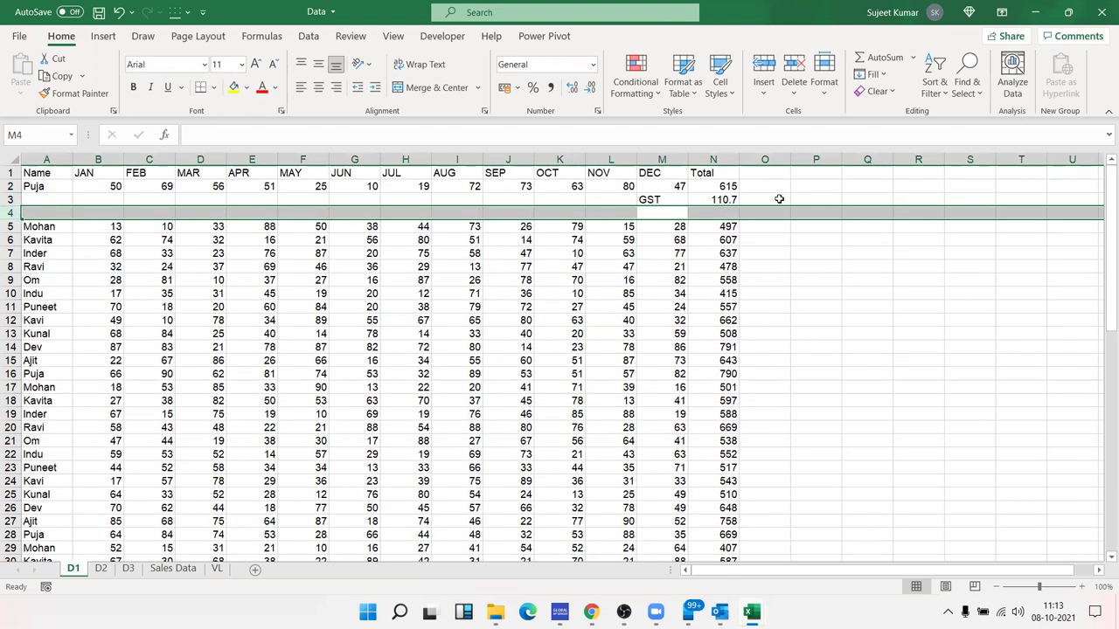
pyautogui.write('Total')
pyautogui.press('Tab')
pyautogui.write('=')
pyautogui.press('Up')
pyautogui.press('Up')
pyautogui.write('+')
pyautogui.press('Up')
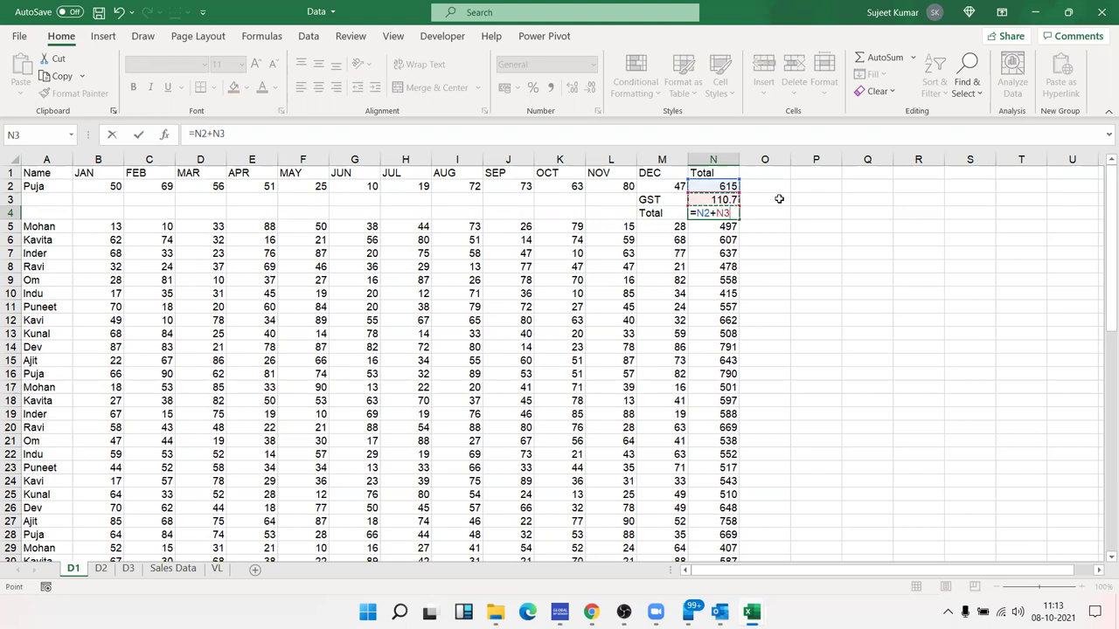
pyautogui.press('Return')
pyautogui.press('Left')
pyautogui.press('Up')
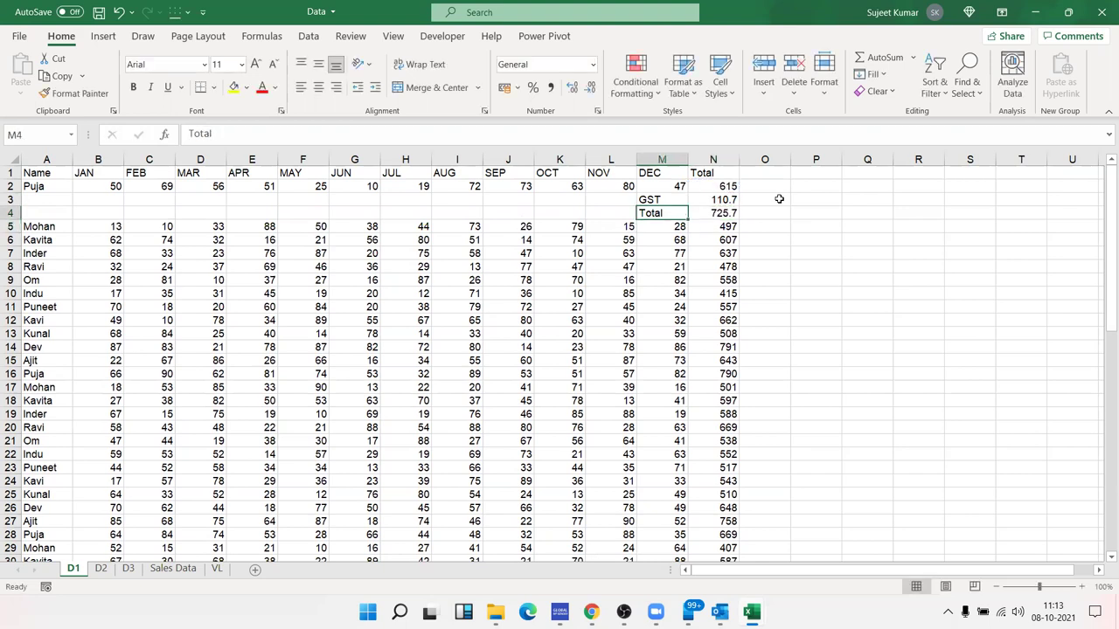
# Insert two blank rows below Mohan and delete them again.
pyautogui.press('Down')
pyautogui.press('Down')
pyautogui.hotkey('shift', 'space')
pyautogui.hotkey('ctrl', 'shift', '+')
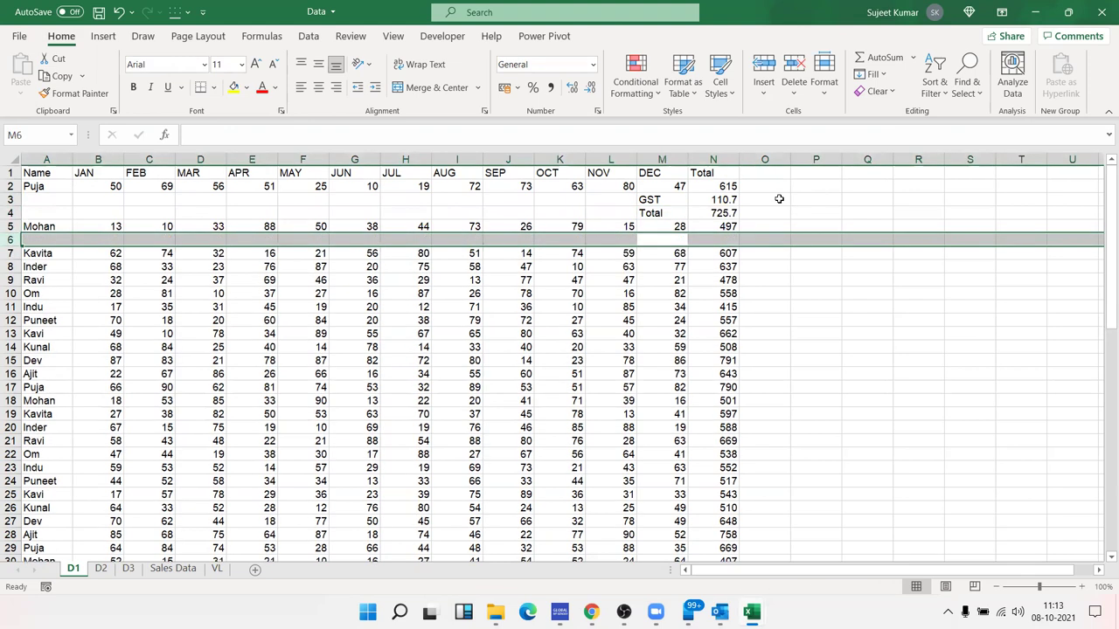
pyautogui.hotkey('ctrl', 'shift', '+')
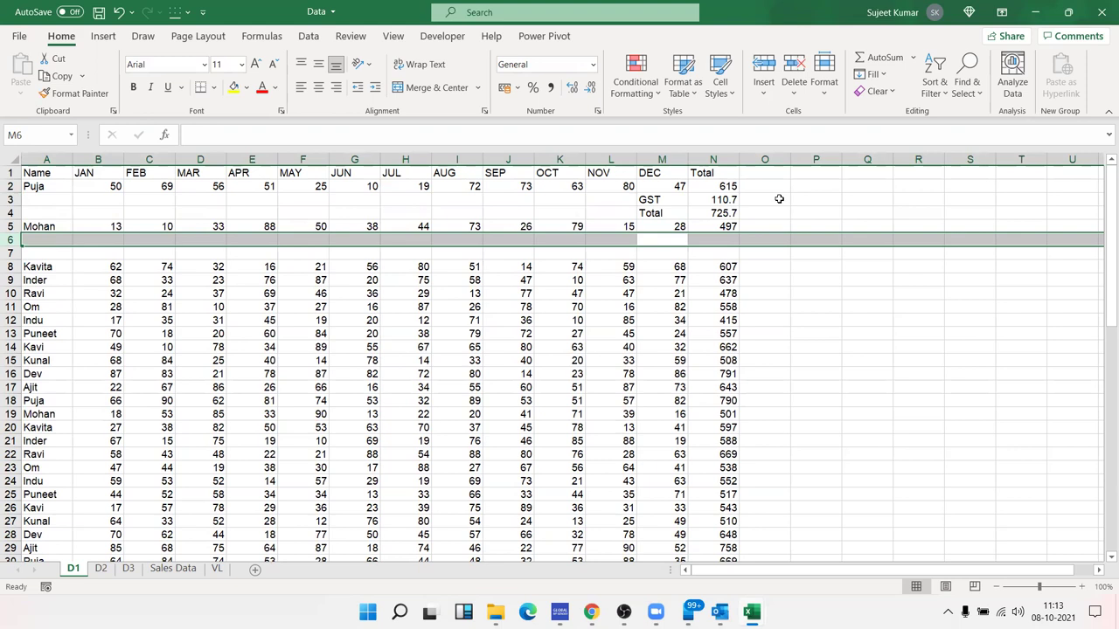
pyautogui.hotkey('ctrl', '-')
# Clear and delete Puja's GST and Total rows, returning to the Total header N1.
pyautogui.hotkey('ctrl', '-')
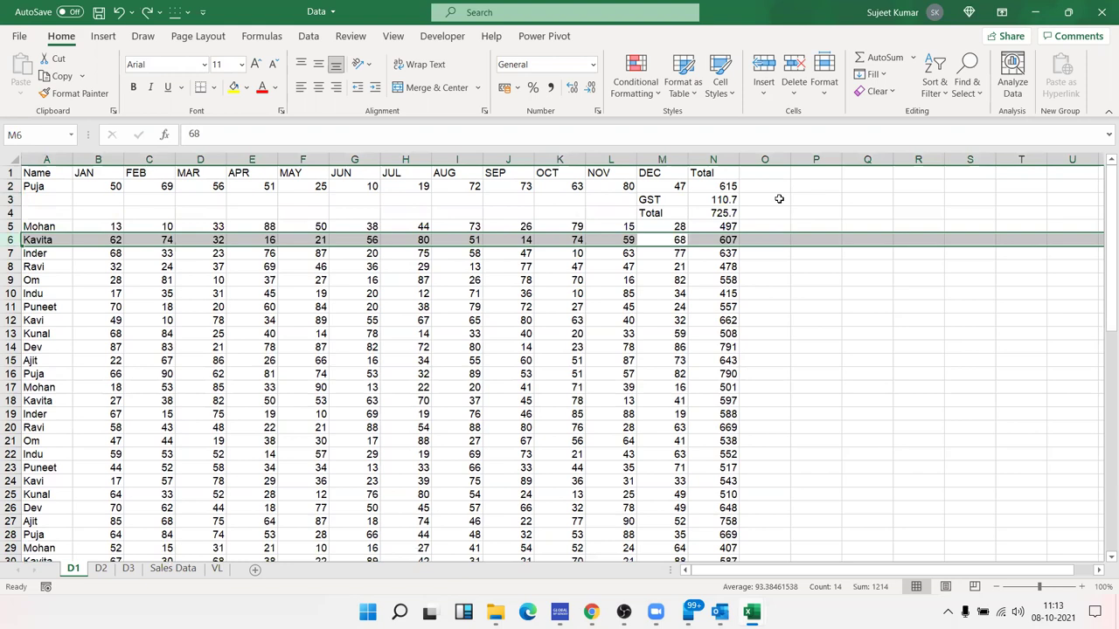
pyautogui.press('Up')
pyautogui.press('Up')
pyautogui.press('Up')
pyautogui.press('Delete')
pyautogui.hotkey('ctrl', '-')
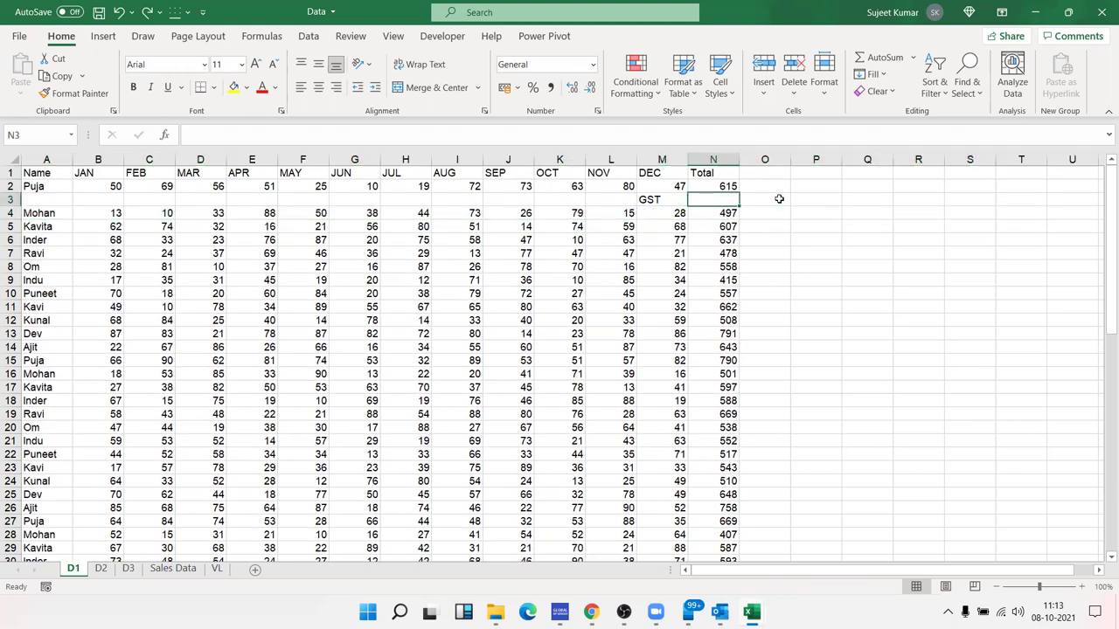
pyautogui.hotkey('shift', 'Left')
pyautogui.press('Delete')
pyautogui.hotkey('shift', 'space')
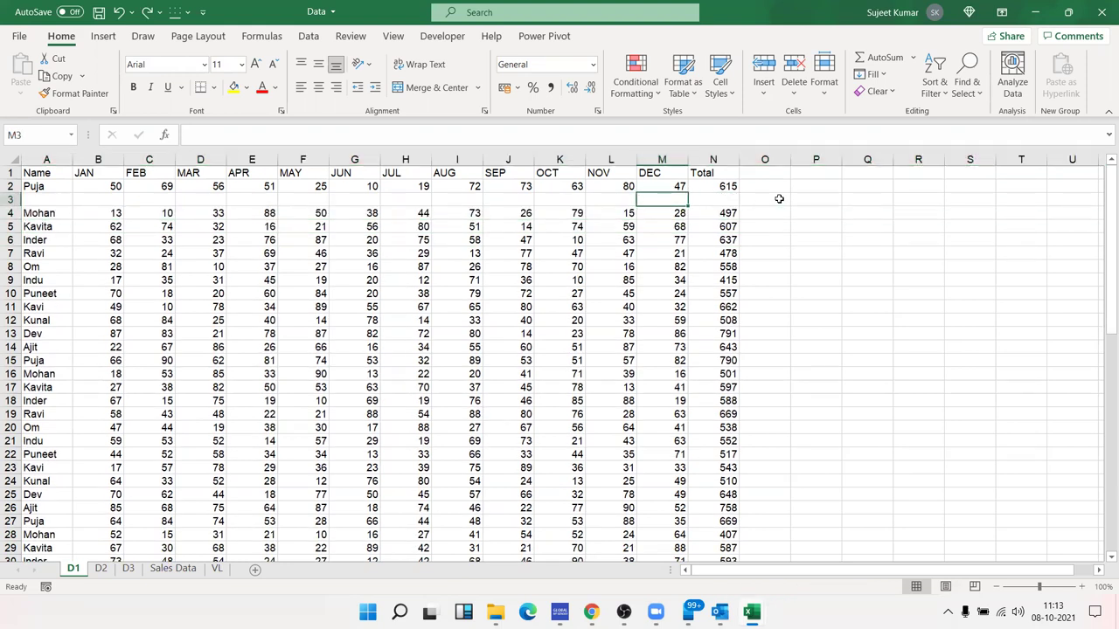
pyautogui.hotkey('ctrl', '-')
pyautogui.press('Down')
pyautogui.hotkey('ctrl', 'Down')
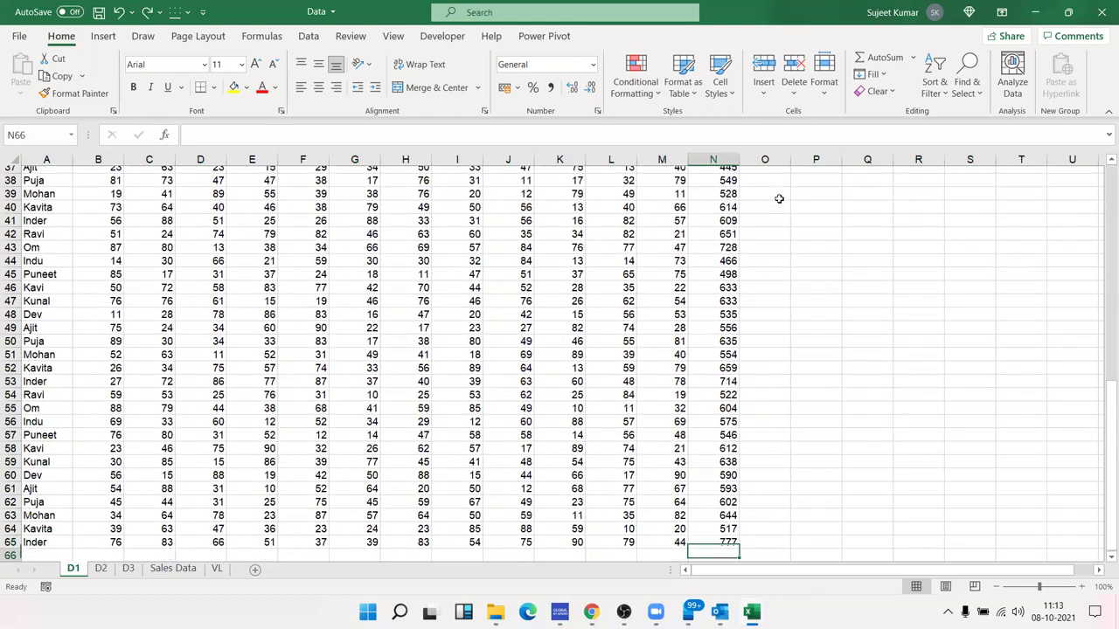
pyautogui.hotkey('ctrl', 'Up')
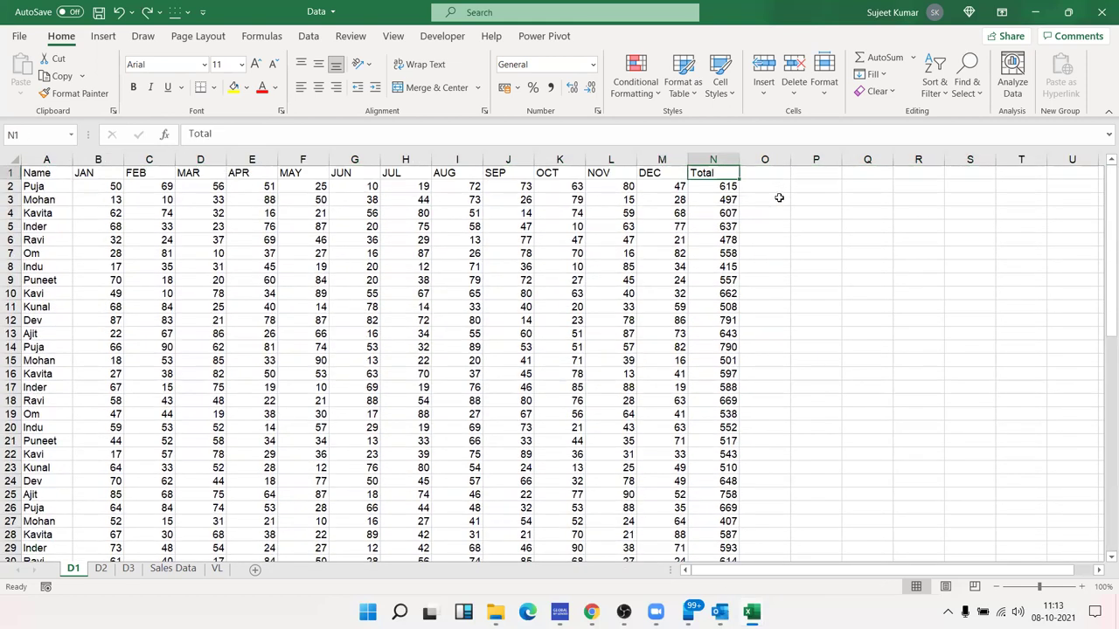
# Add an Sr header in O1 and fill serial numbers 1 to 64 down the column.
pyautogui.press('Right')
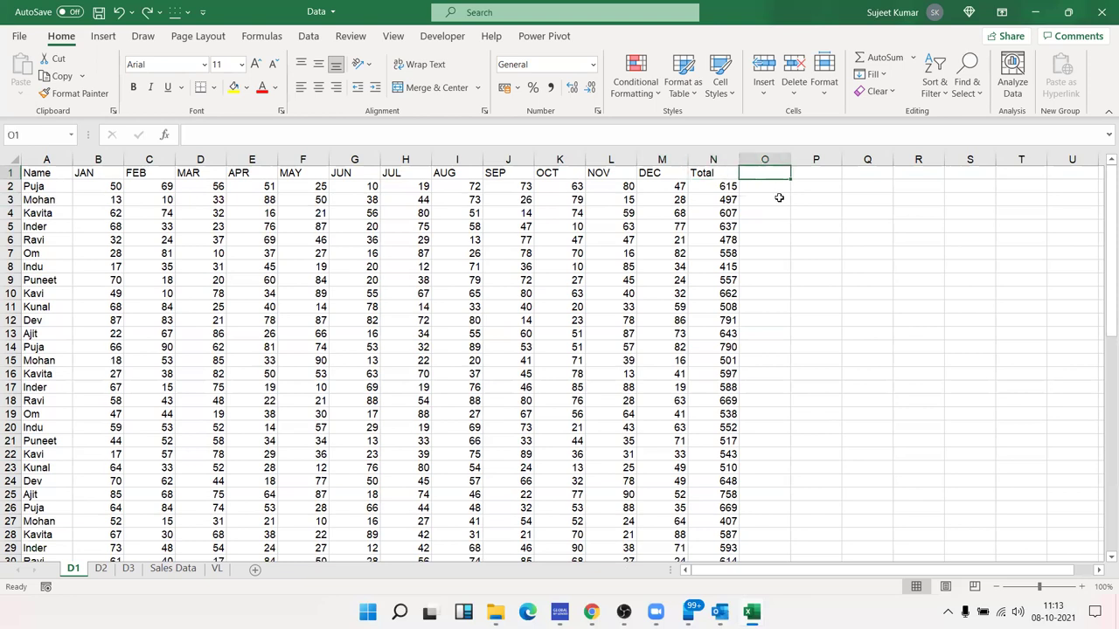
pyautogui.write('Sr')
pyautogui.press('Return')
pyautogui.write('1')
pyautogui.press('Return')
pyautogui.write('1')
pyautogui.press('Return')
pyautogui.click(780, 198)
pyautogui.write('2')
pyautogui.press('Return')
pyautogui.moveTo(781, 186); pyautogui.dragTo(784, 226)
pyautogui.doubleClick(781, 198)
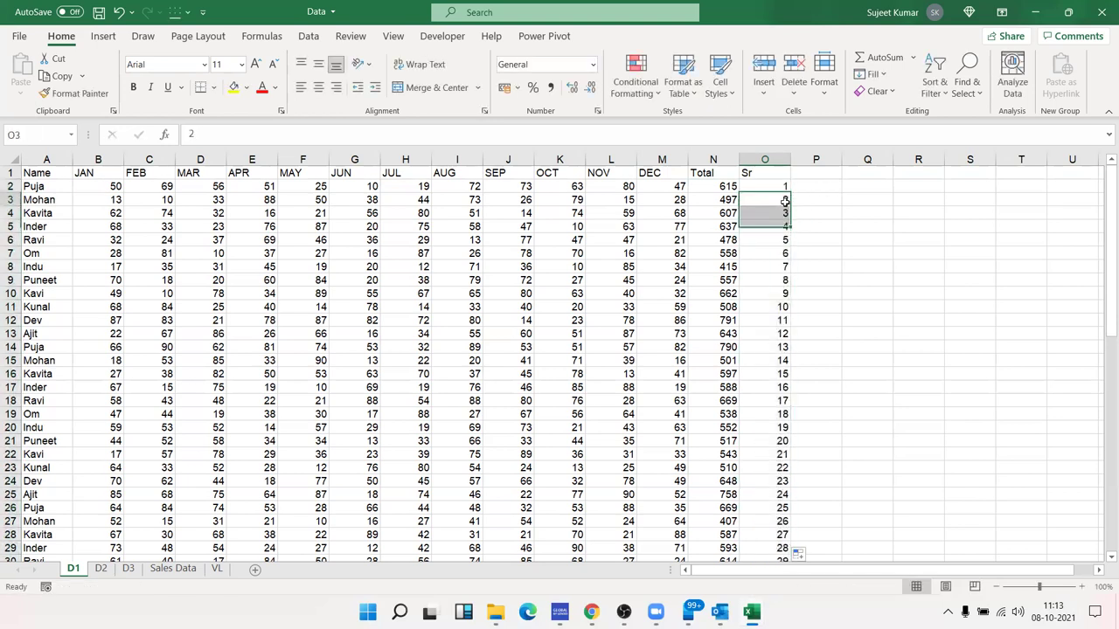
# Select the serial series O2:O65 and copy it.
pyautogui.hotkey('ctrl', 'Down')
pyautogui.hotkey('ctrl', 'Up')
pyautogui.press('Down')
pyautogui.hotkey('ctrl', 'shift', 'Down')
pyautogui.hotkey('ctrl', 'q')
pyautogui.press('Escape')
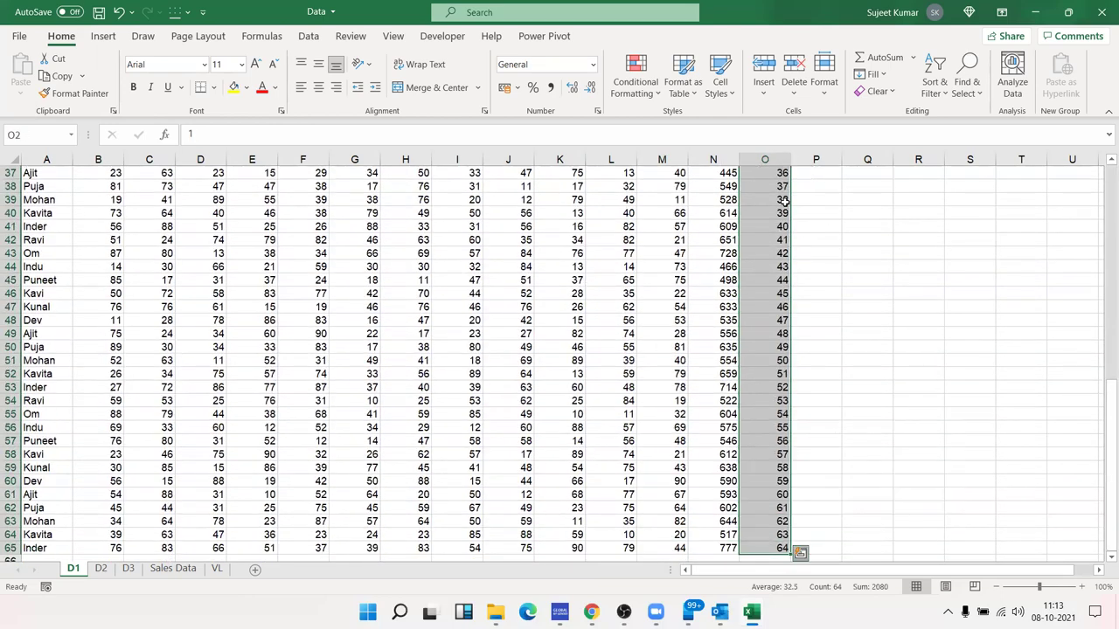
pyautogui.hotkey('alt', 'shift', 'F10')
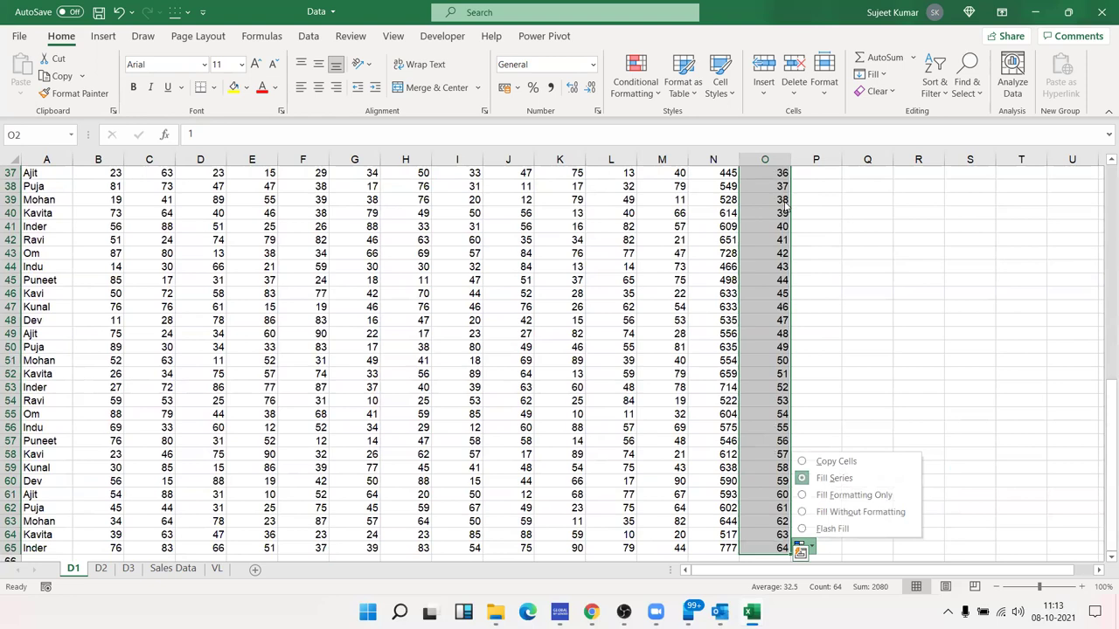
pyautogui.press('Escape')
pyautogui.hotkey('ctrl', 'c')
pyautogui.hotkey('ctrl', 'Down')
# Paste the copied 1–64 series below the data into rows 66–129.
pyautogui.press('Down')
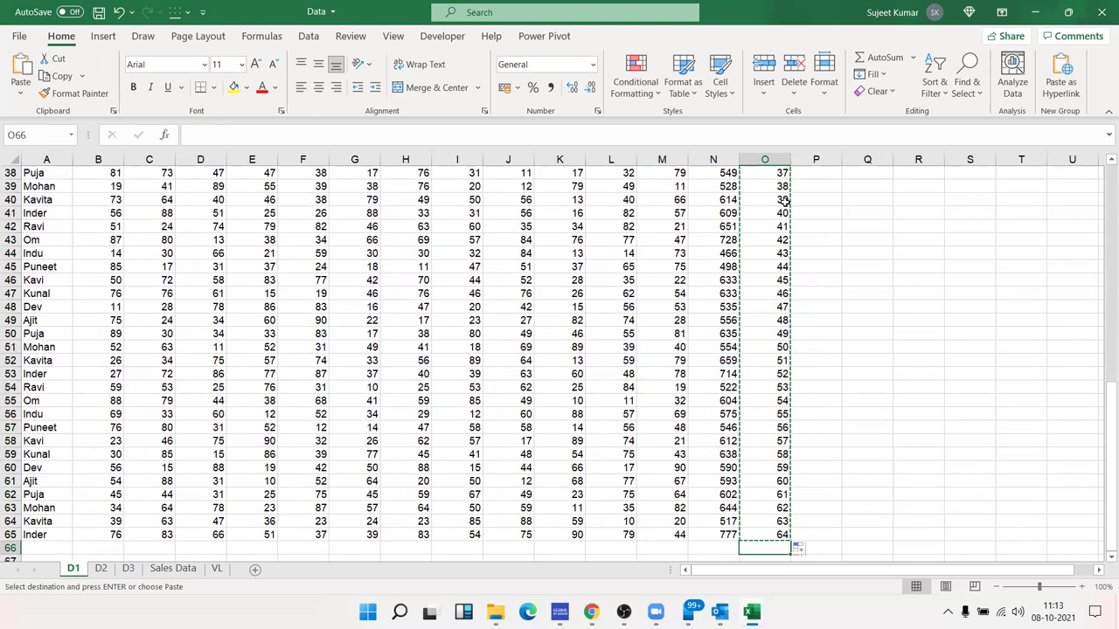
pyautogui.press('Return')
pyautogui.hotkey('ctrl', 'Down')
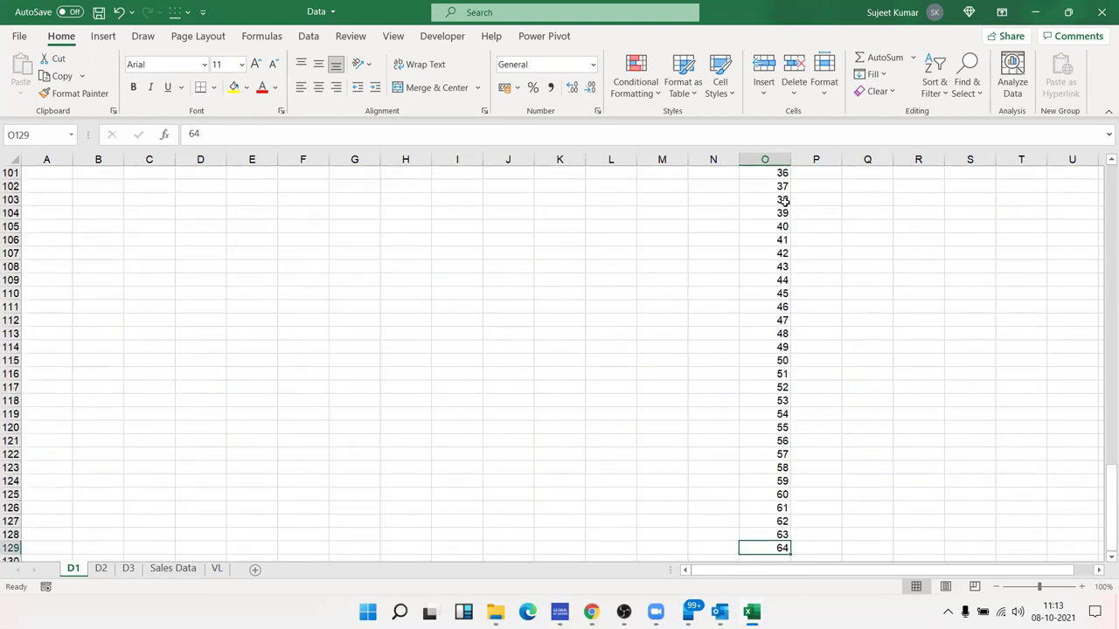
# Select the whole block A1:O129 and scroll through to check it.
pyautogui.hotkey('ctrl', 'shift', 'Left')
pyautogui.hotkey('ctrl', 'shift', 'Up')
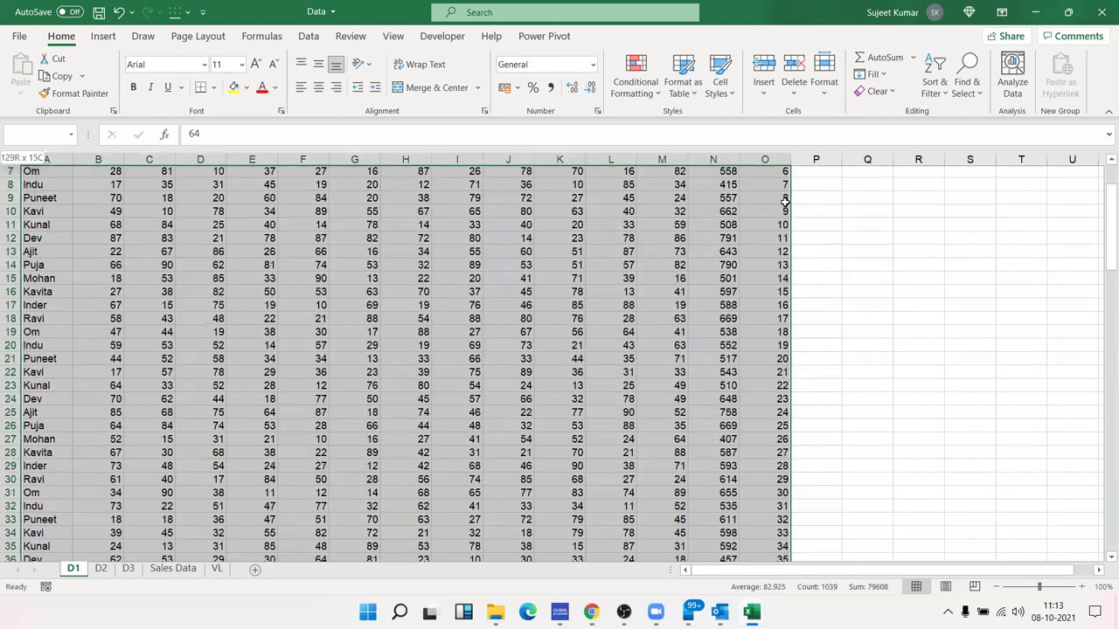
pyautogui.moveTo(1101, 216); pyautogui.dragTo(1102, 208)
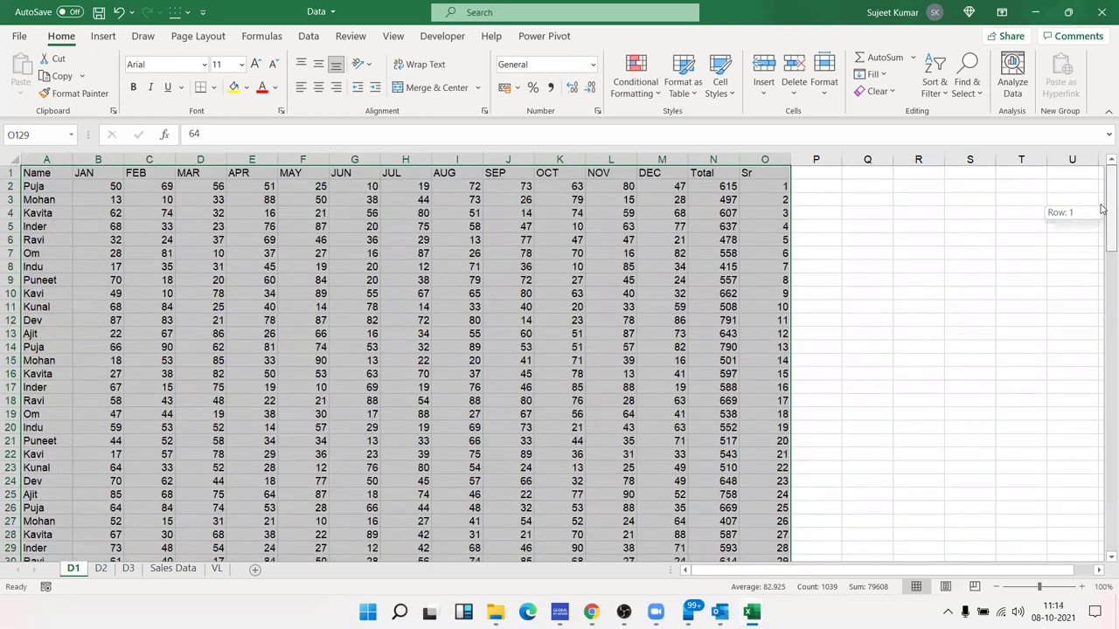
pyautogui.moveTo(1101, 217)
pyautogui.mouseDown()
pyautogui.moveTo(1102, 499)
pyautogui.moveTo(1102, 383)
pyautogui.mouseUp()
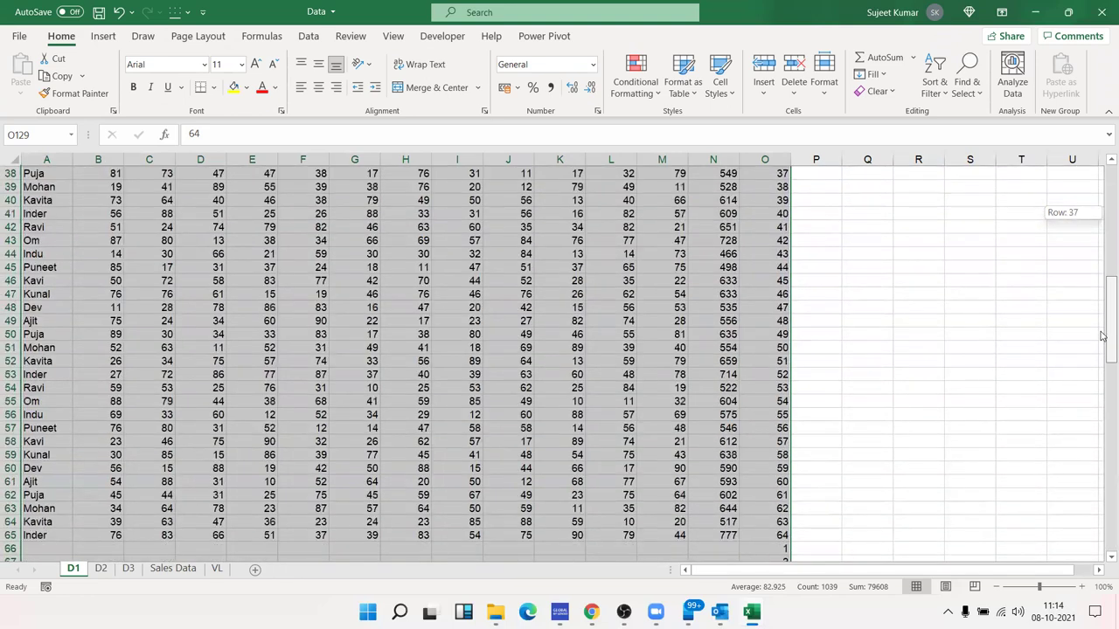
pyautogui.scroll(-1, 941, 382)
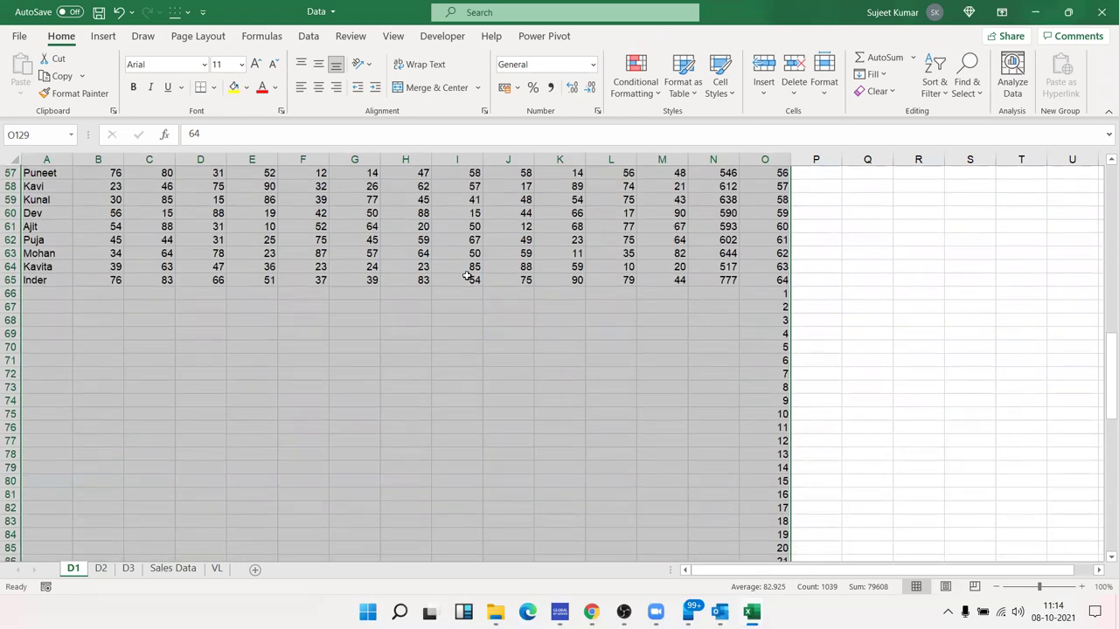
pyautogui.moveTo(1104, 380); pyautogui.dragTo(1098, 207)
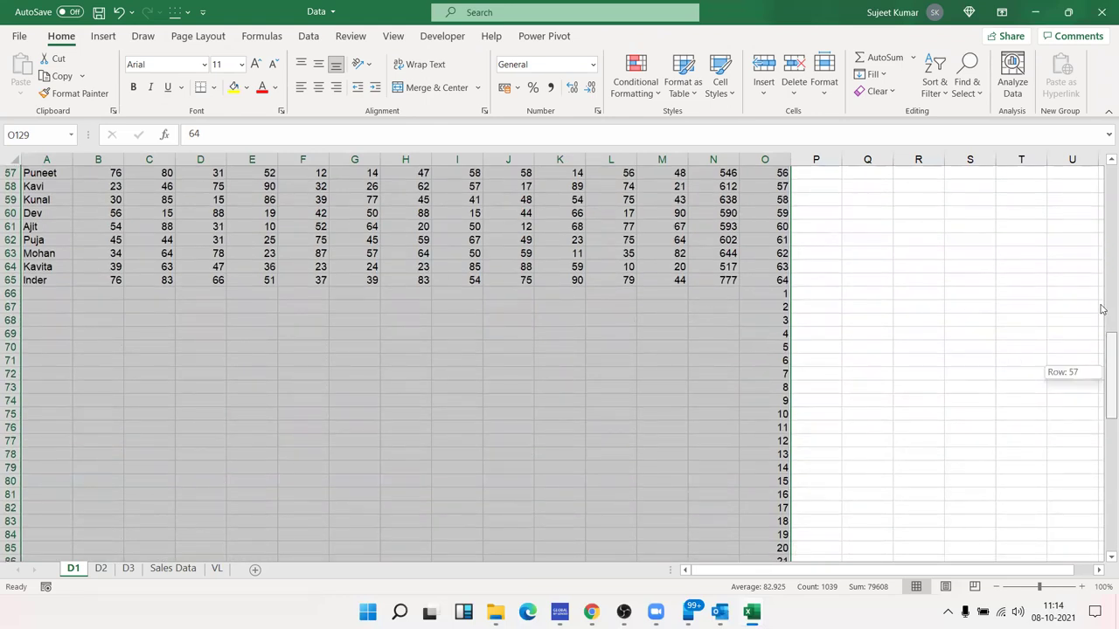
# Custom-sort the table by Sr, Smallest to Largest.
pyautogui.click(932, 95)
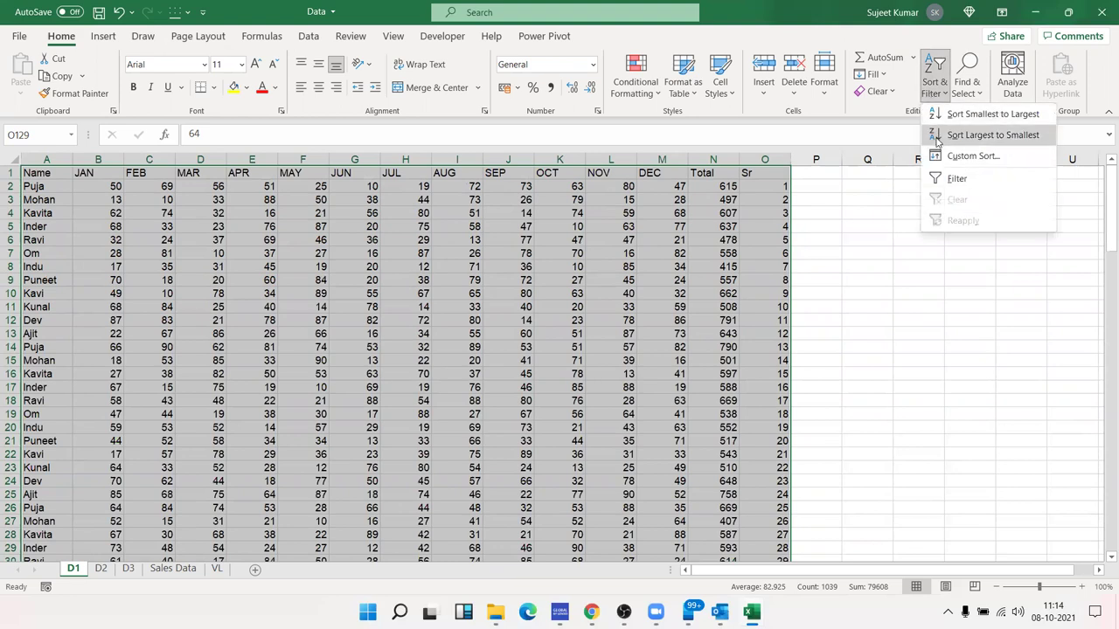
pyautogui.click(961, 156)
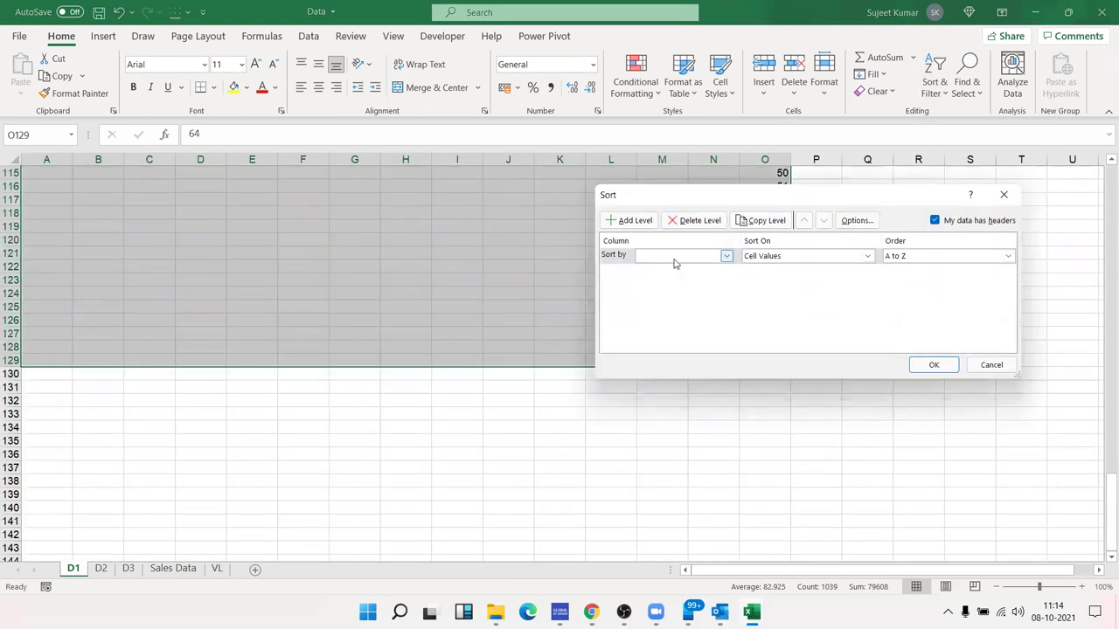
pyautogui.click(674, 261)
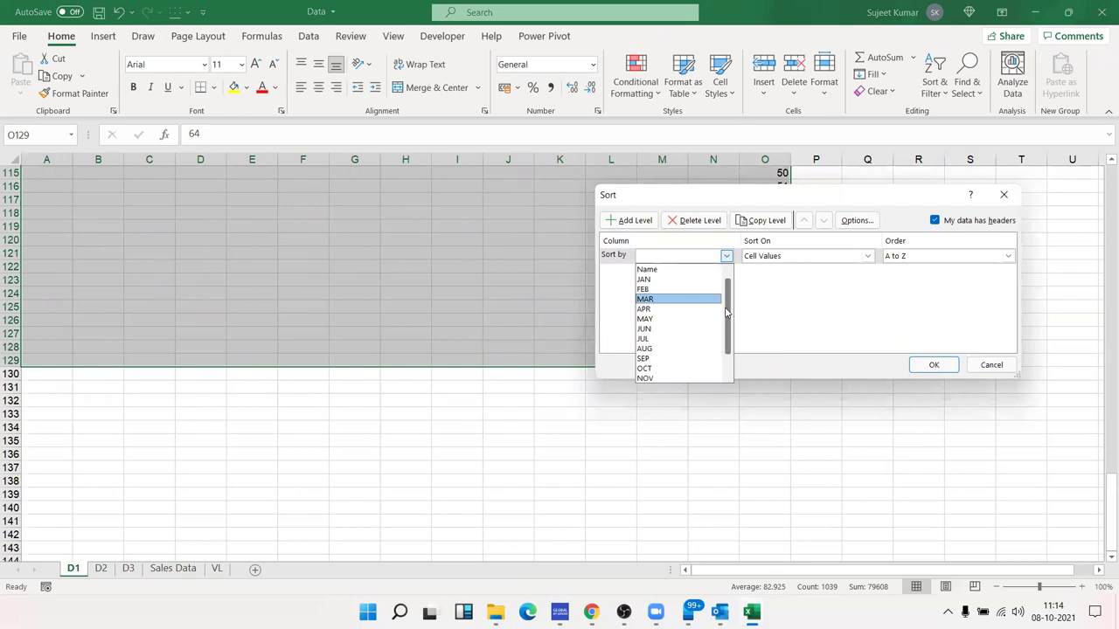
pyautogui.scroll(-2, 725, 312)
pyautogui.click(651, 376)
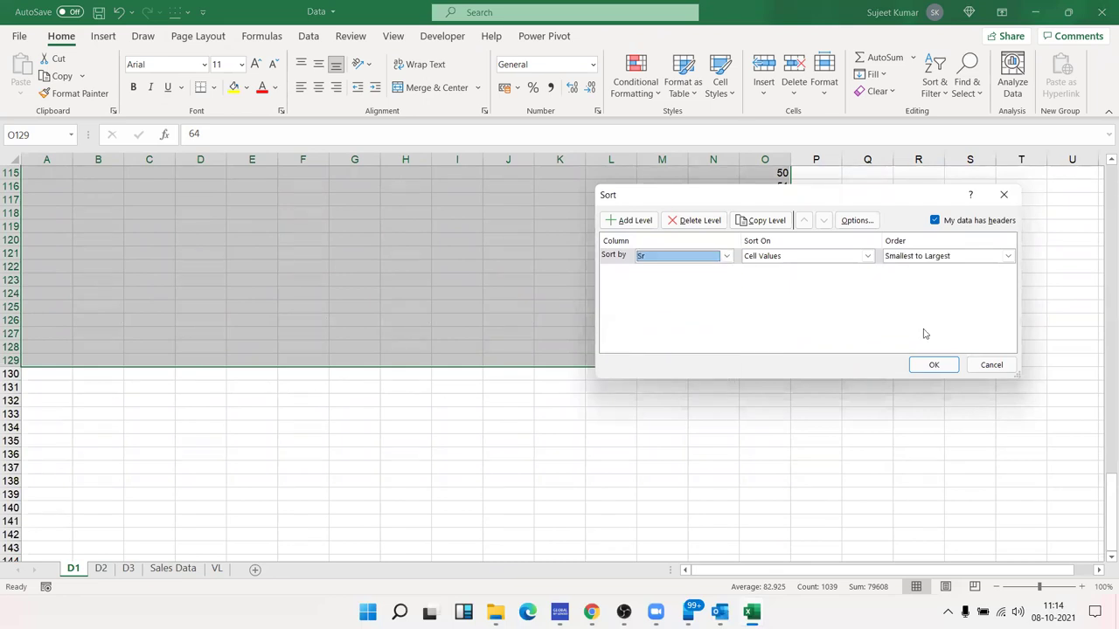
pyautogui.click(932, 365)
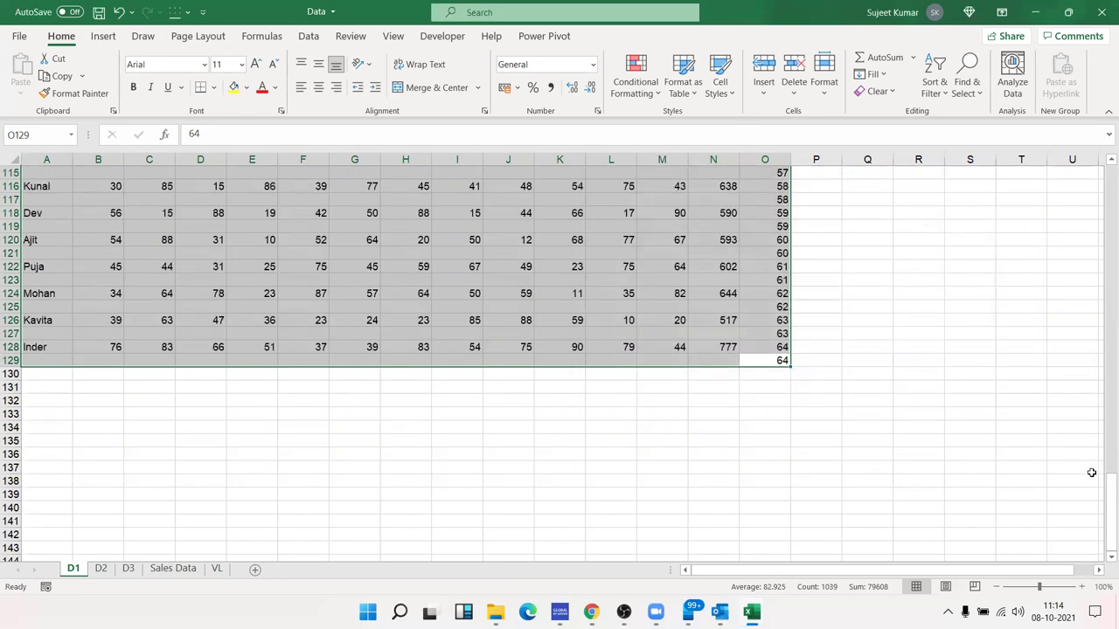
# Delete all values in the Sr column O, leaving M3 selected.
pyautogui.moveTo(1103, 486); pyautogui.dragTo(1102, 170)
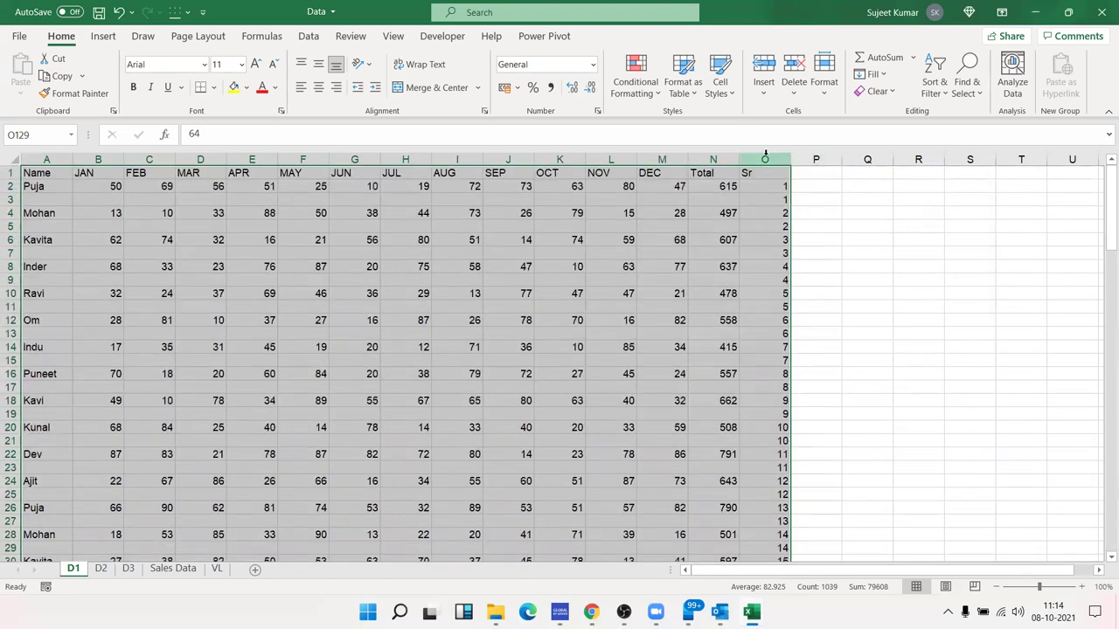
pyautogui.click(765, 155)
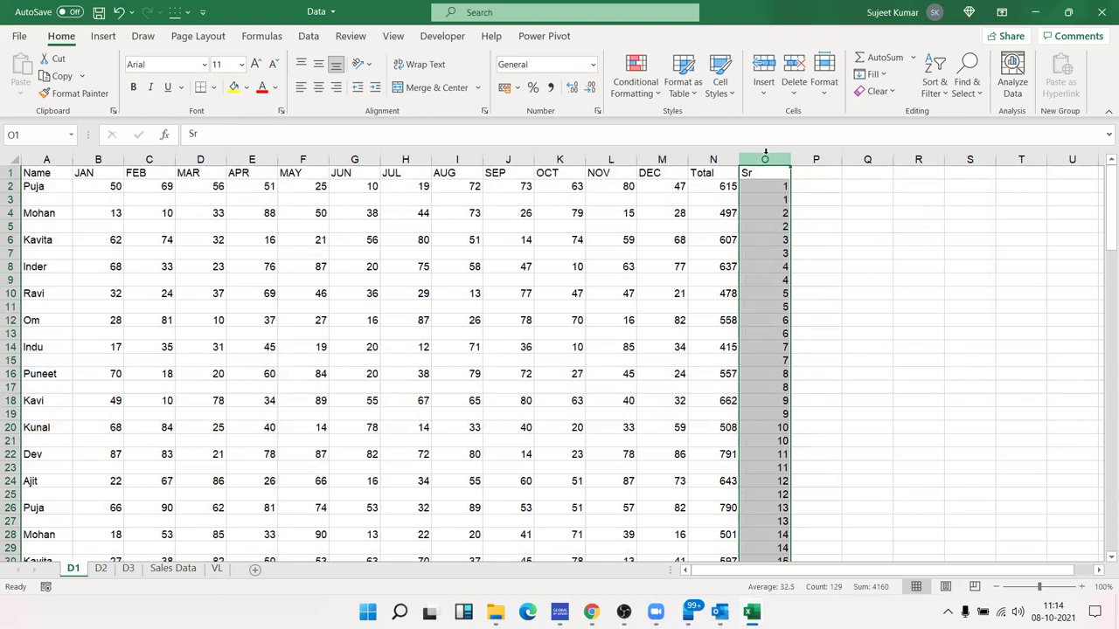
pyautogui.press('Delete')
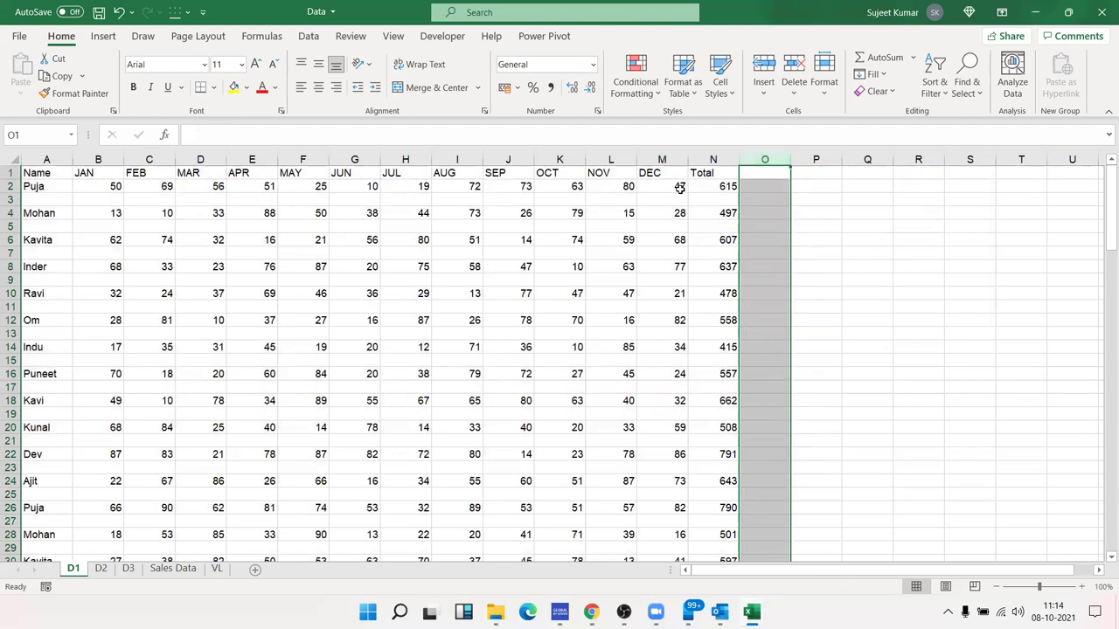
pyautogui.click(679, 199)
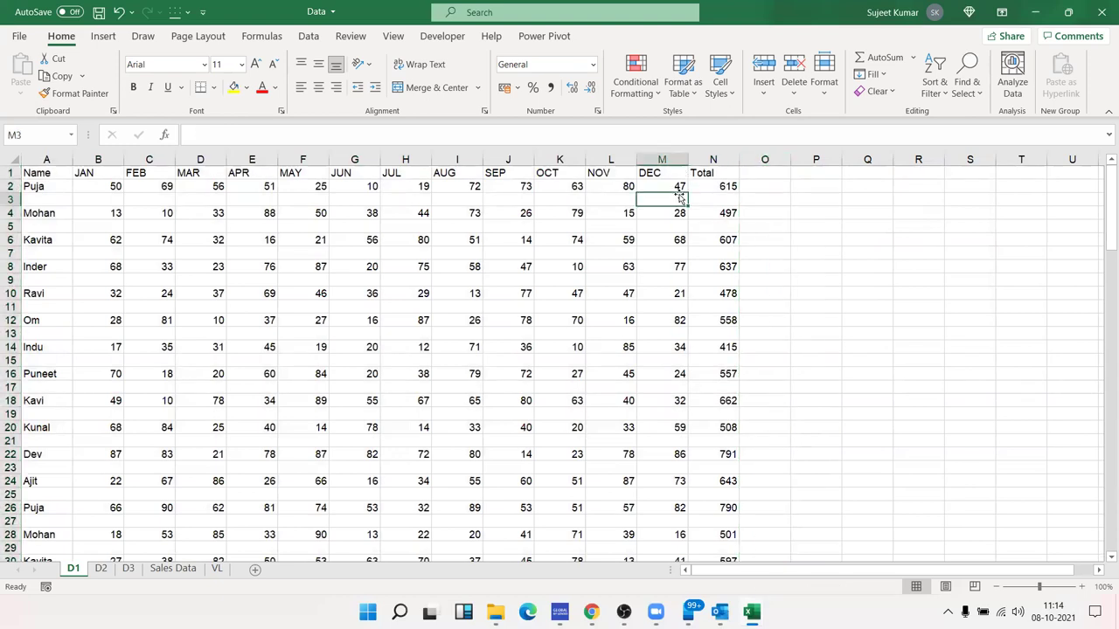
# Select the DEC range M2:M128.
pyautogui.click(665, 227)
pyautogui.click(674, 253)
pyautogui.click(671, 279)
pyautogui.click(672, 186)
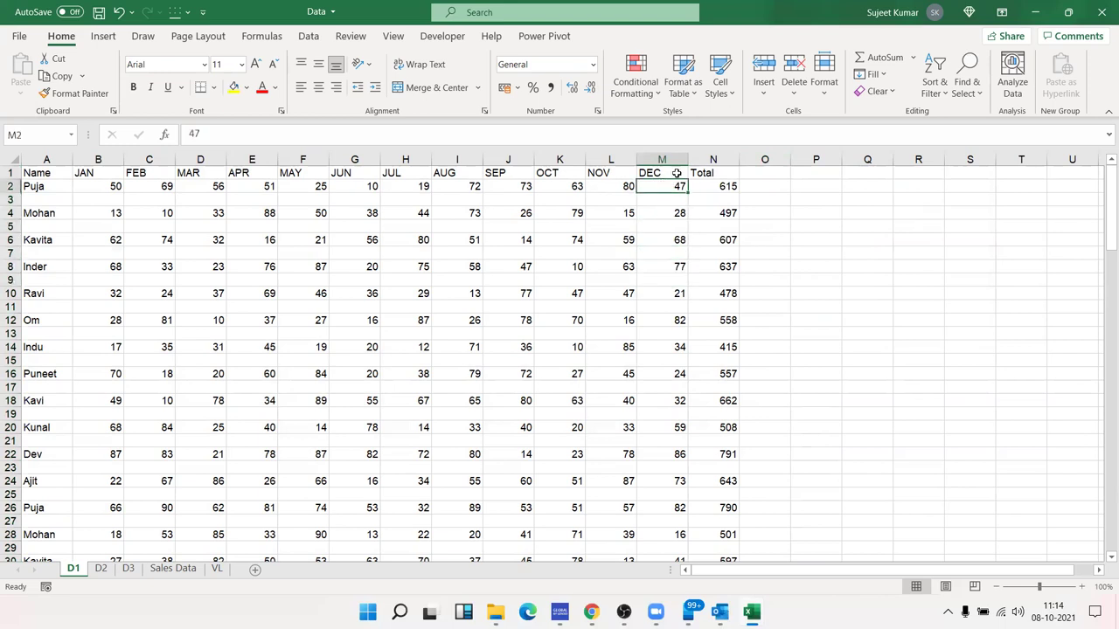
pyautogui.scroll(-12, 838, 215)
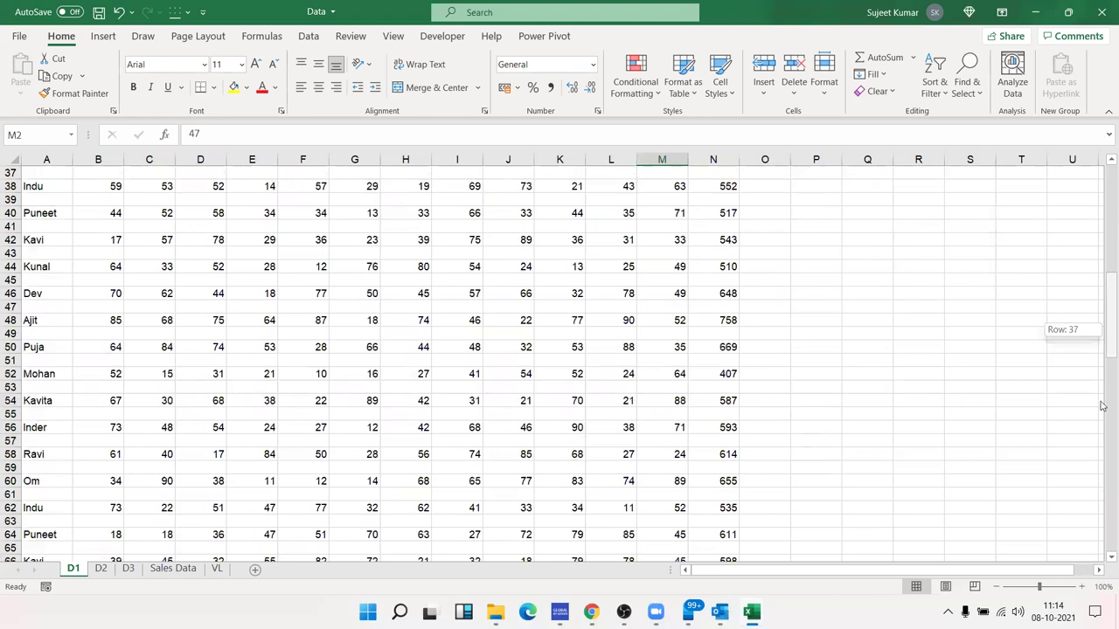
pyautogui.moveTo(1103, 406); pyautogui.dragTo(1104, 541)
pyautogui.keyDown('shift'); pyautogui.click(673, 525); pyautogui.keyUp('shift')
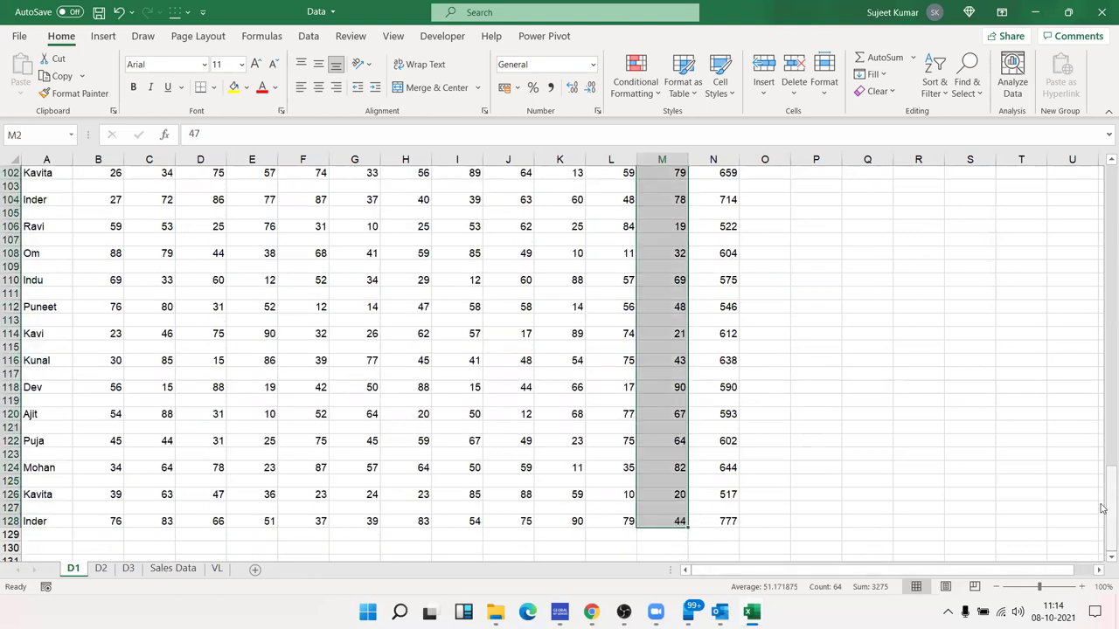
pyautogui.moveTo(1103, 508); pyautogui.dragTo(1103, 179)
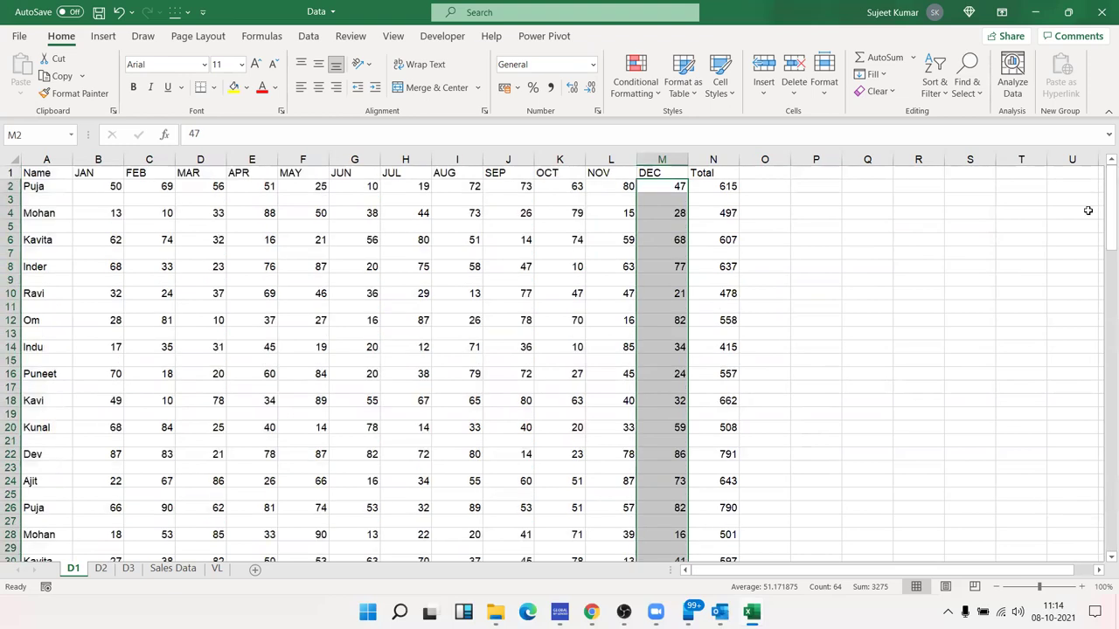
# Narrow the selection to blank cells with Go To Special > Blanks.
pyautogui.click(973, 94)
pyautogui.click(1005, 178)
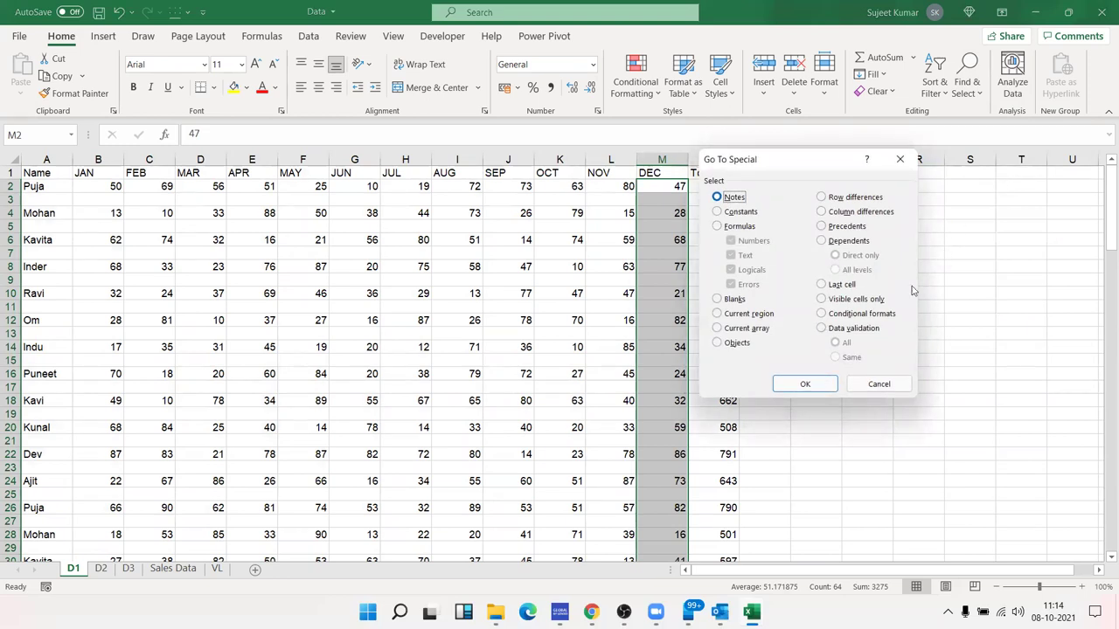
pyautogui.click(732, 299)
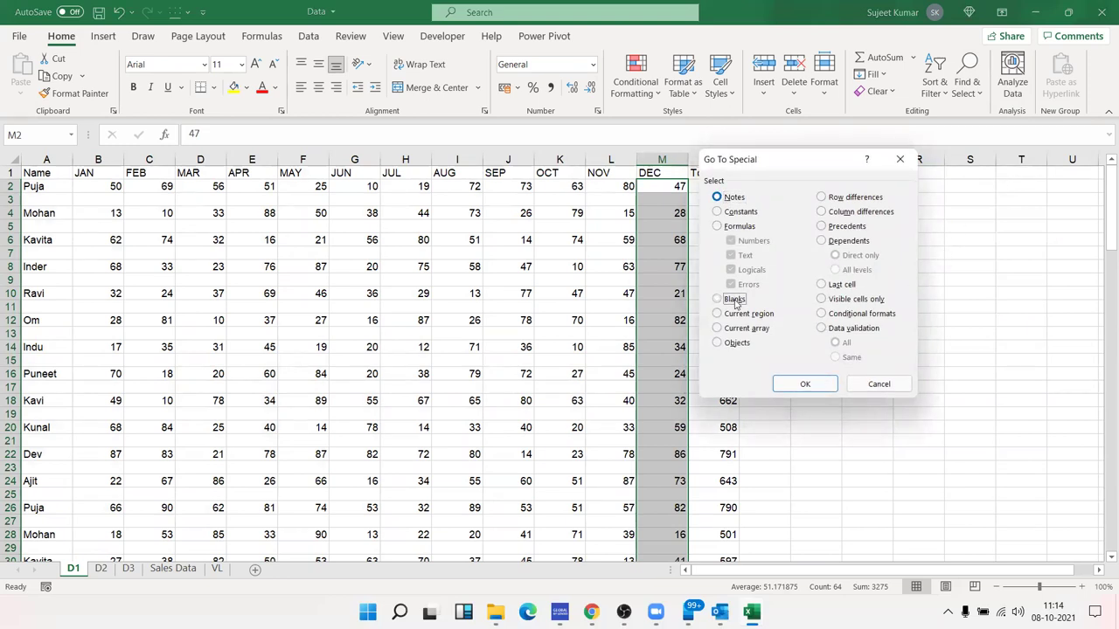
pyautogui.click(800, 389)
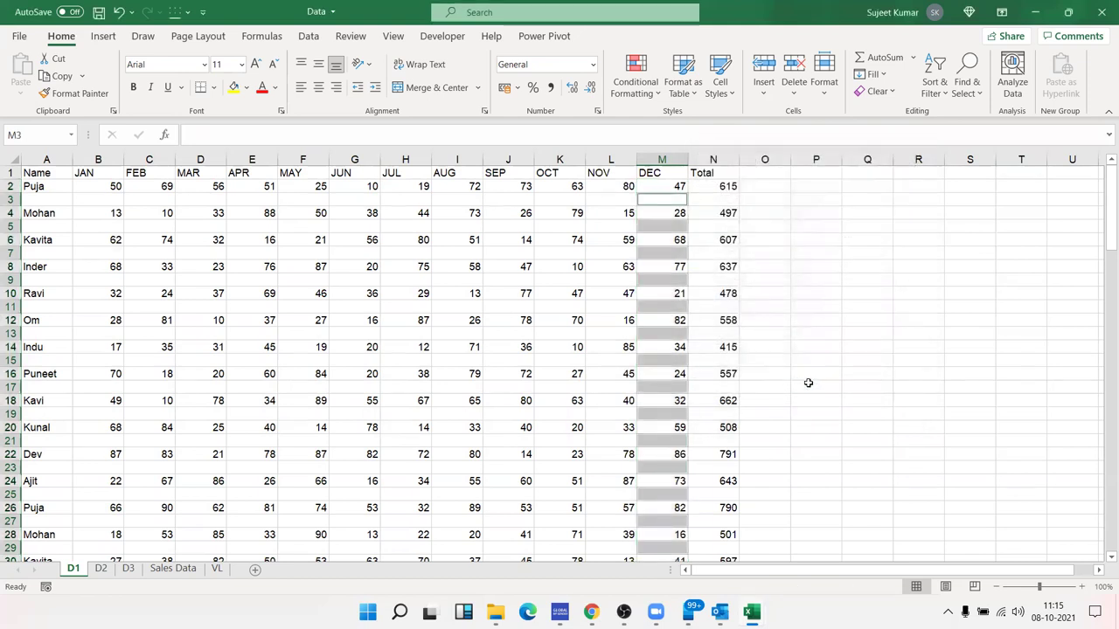
# Enter GST into all selected blank DEC cells at once with Ctrl+Enter.
pyautogui.scroll(-5, 808, 382)
pyautogui.scroll(-2, 808, 382)
pyautogui.scroll(-5, 808, 382)
pyautogui.scroll(-3, 809, 382)
pyautogui.scroll(-3, 807, 380)
pyautogui.scroll(7, 804, 376)
pyautogui.scroll(6, 804, 367)
pyautogui.scroll(5, 797, 341)
pyautogui.write('GST')
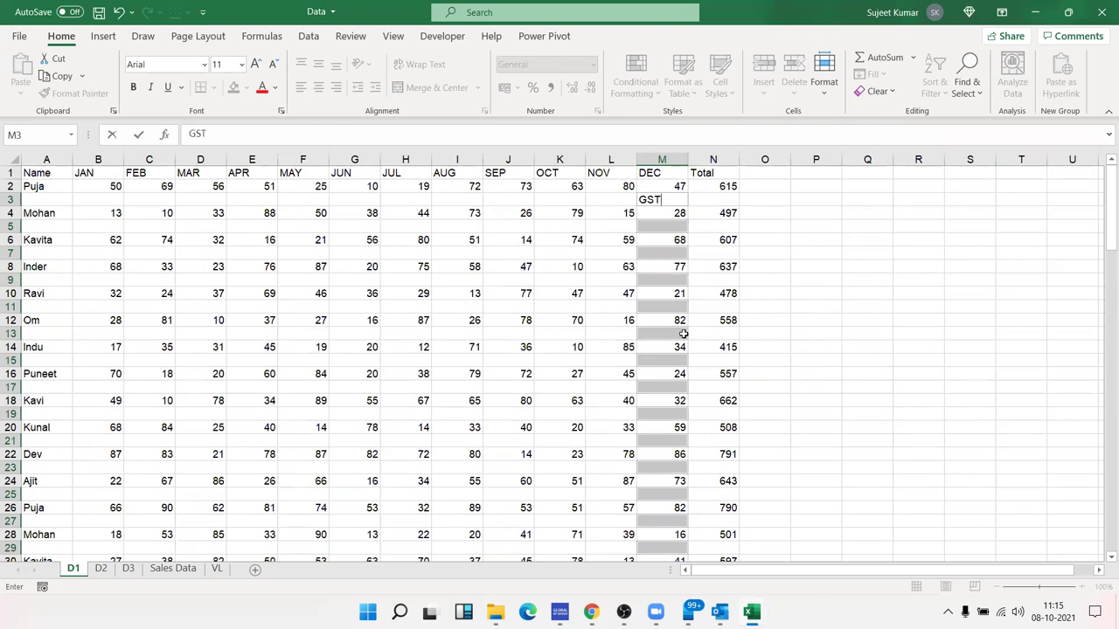
pyautogui.hotkey('ctrl', 'Return')
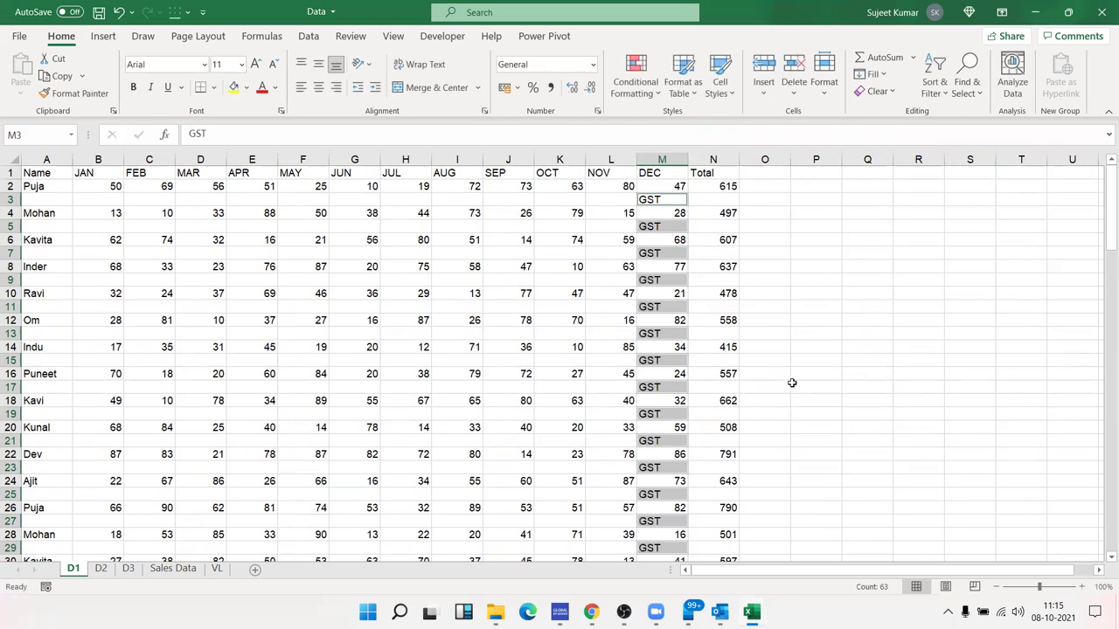
pyautogui.click(734, 243)
# Select the Total column range N2:N128.
pyautogui.scroll(-4, 737, 251)
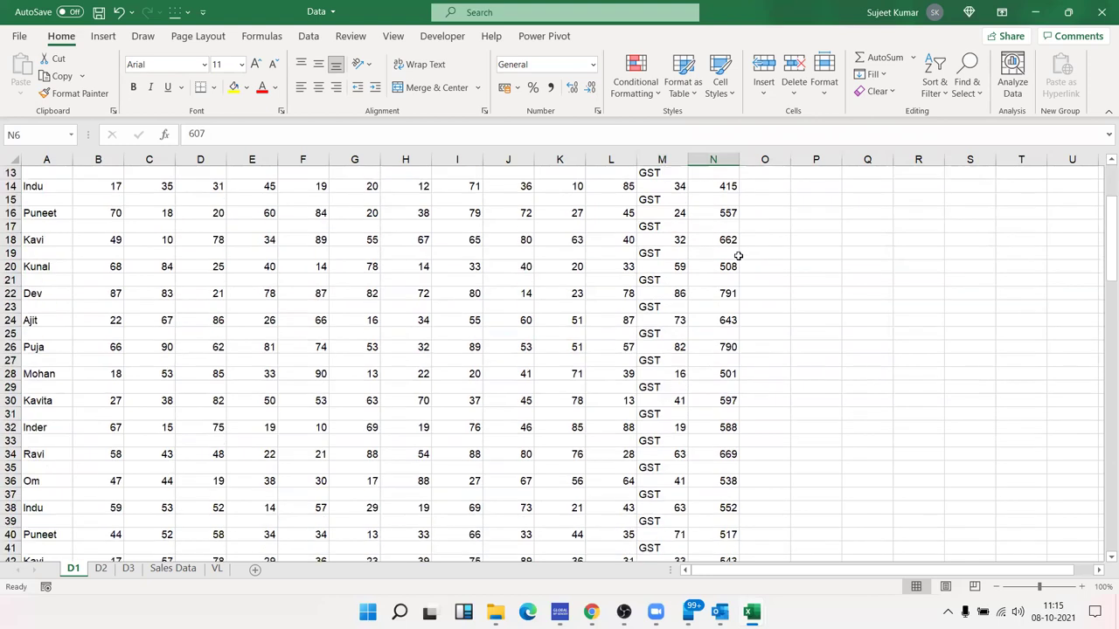
pyautogui.scroll(-3, 738, 251)
pyautogui.scroll(1, 737, 253)
pyautogui.scroll(5, 738, 256)
pyautogui.scroll(1, 738, 255)
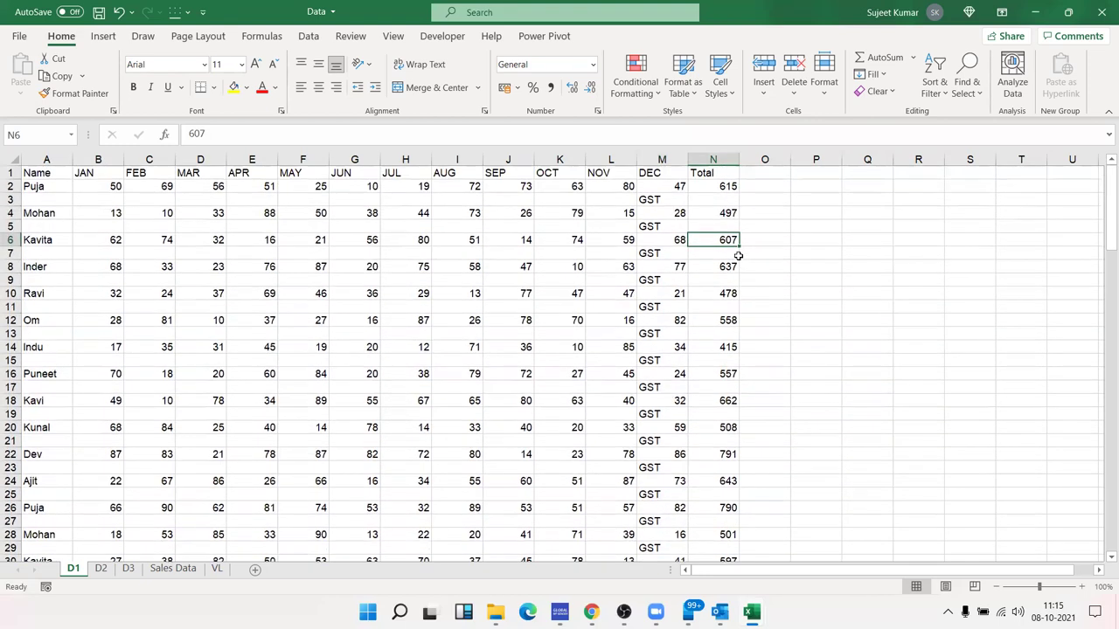
pyautogui.click(727, 201)
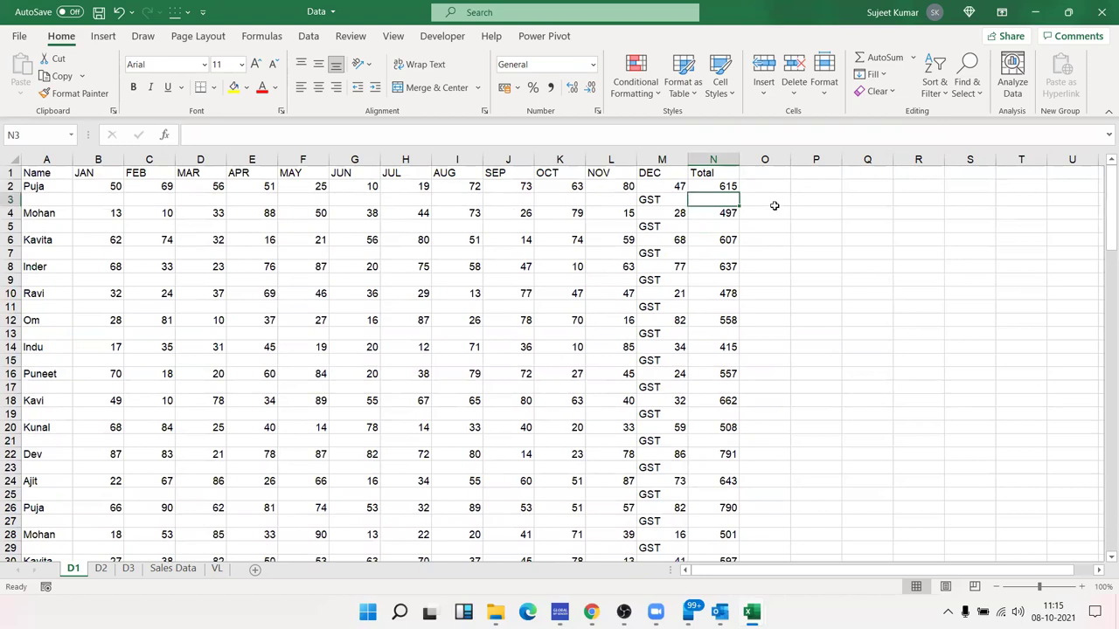
pyautogui.click(733, 186)
pyautogui.scroll(-13, 760, 350)
pyautogui.scroll(-6, 764, 440)
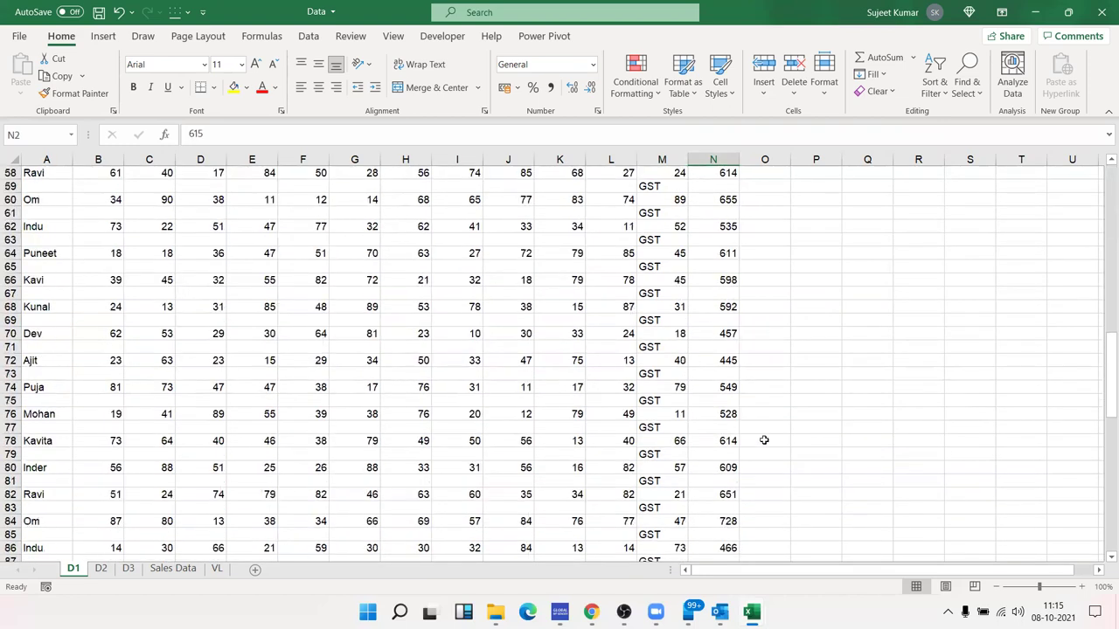
pyautogui.scroll(-13, 764, 441)
pyautogui.scroll(-5, 865, 434)
pyautogui.keyDown('shift'); pyautogui.click(727, 389); pyautogui.keyUp('shift')
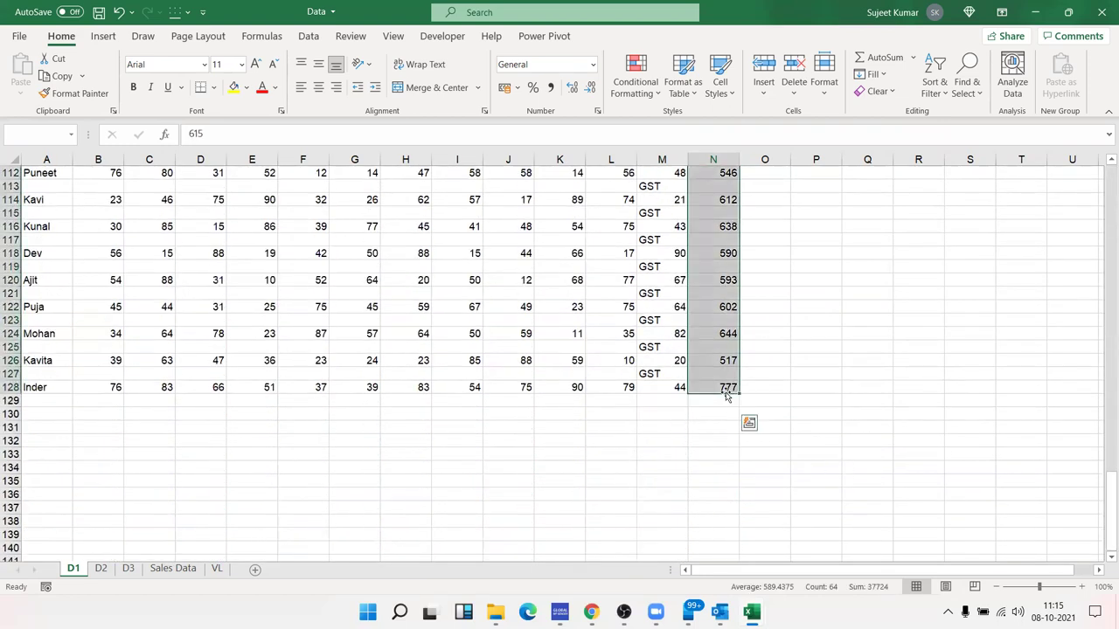
# Pick only the blank cells with Go To Special and fill them with =N2*18%.
pyautogui.click(979, 94)
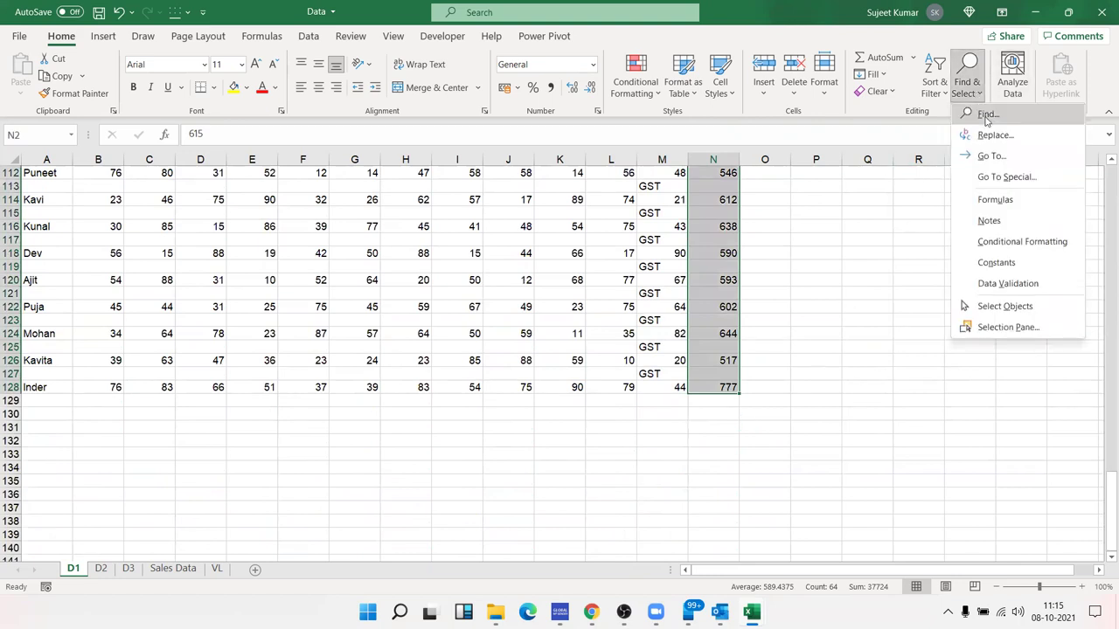
pyautogui.click(1005, 177)
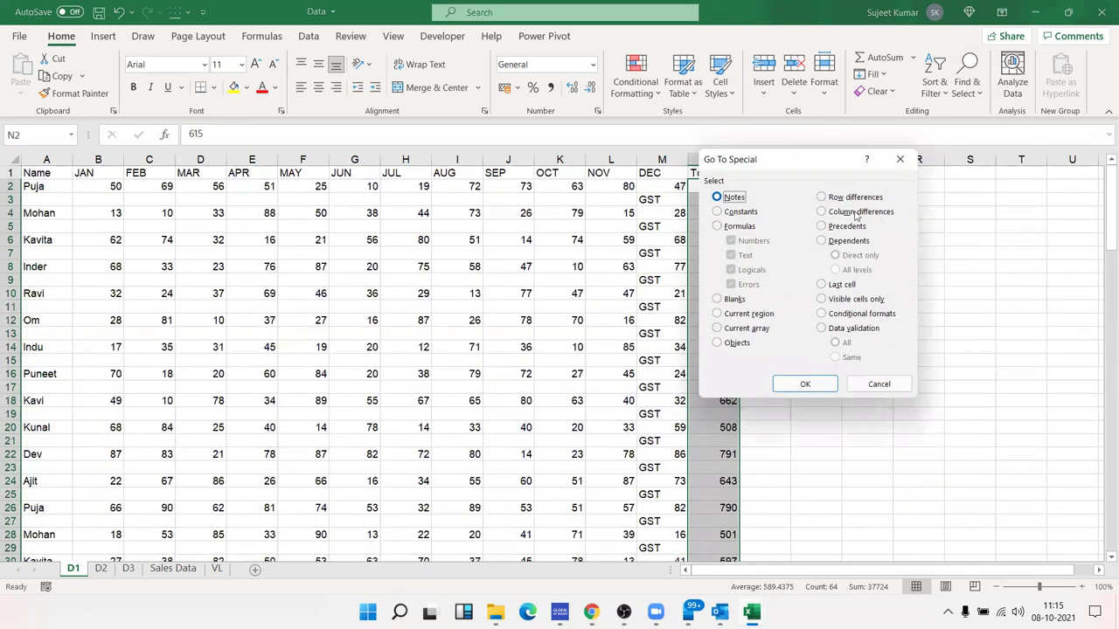
pyautogui.click(805, 384)
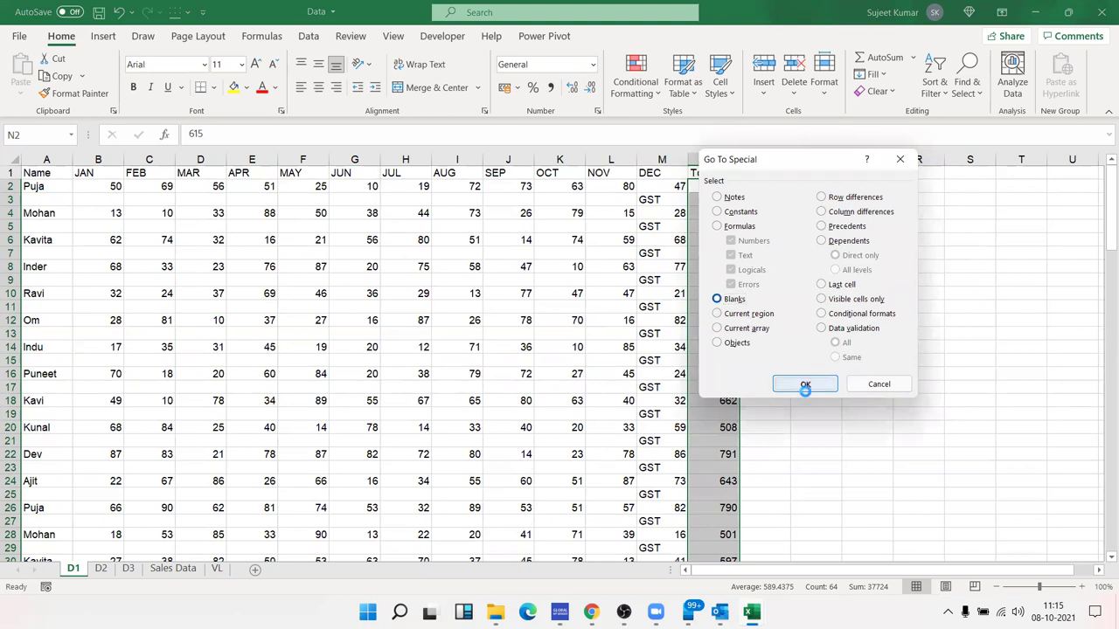
pyautogui.write('=')
pyautogui.press('Up')
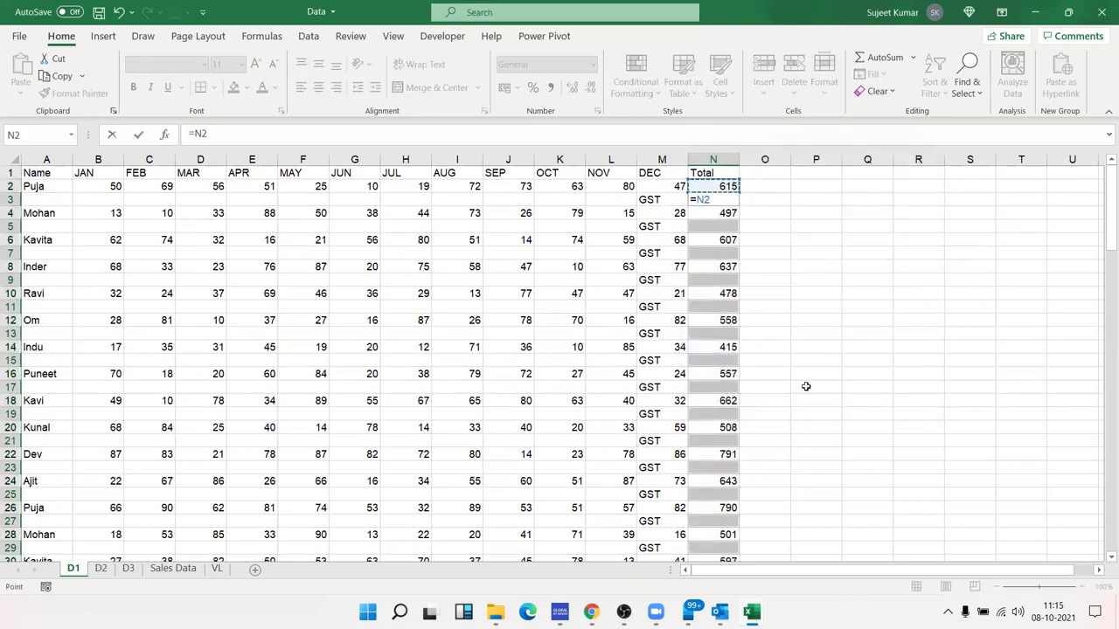
pyautogui.write('*18')
pyautogui.write('%')
pyautogui.hotkey('ctrl', 'Return')
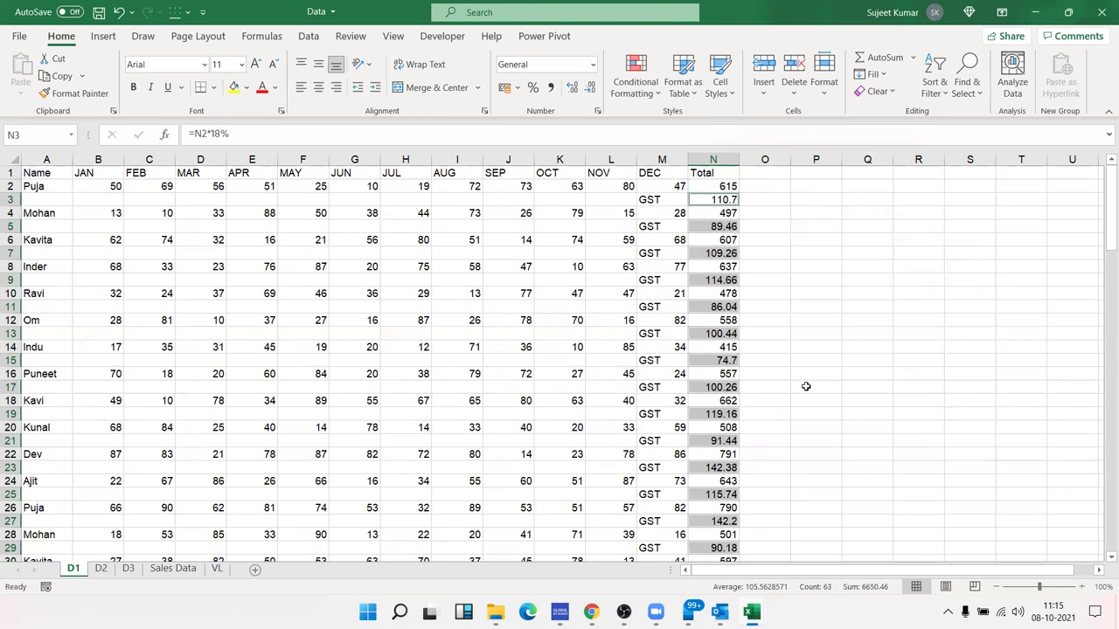
pyautogui.click(783, 228)
# Enter the header Sr in O1 and the value 1 in both O2 and O3.
pyautogui.click(756, 185)
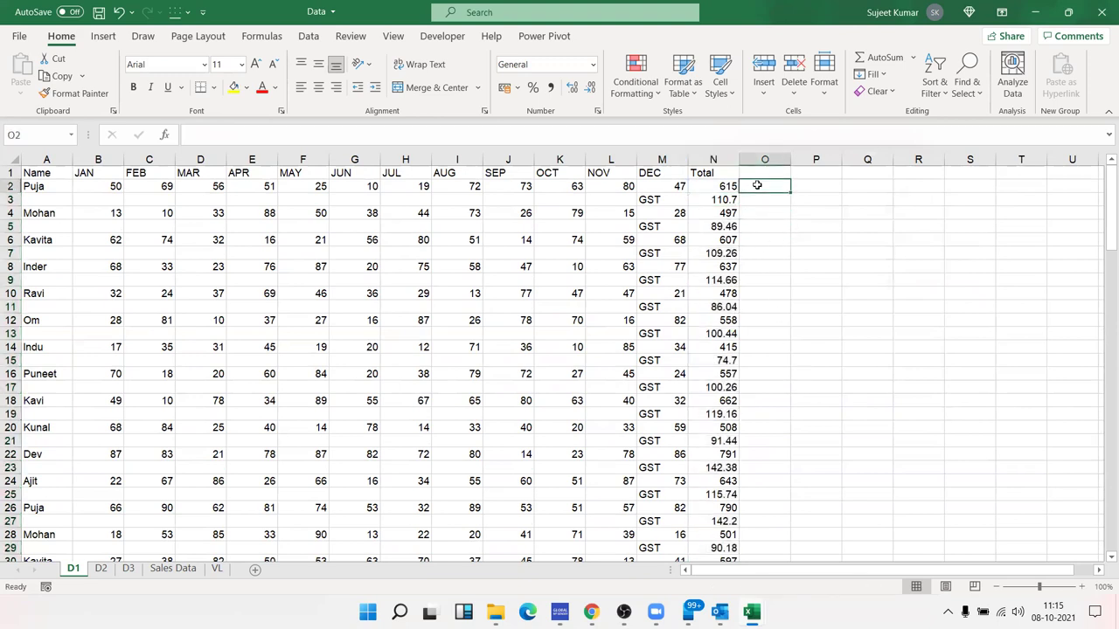
pyautogui.press('Down')
pyautogui.press('Down')
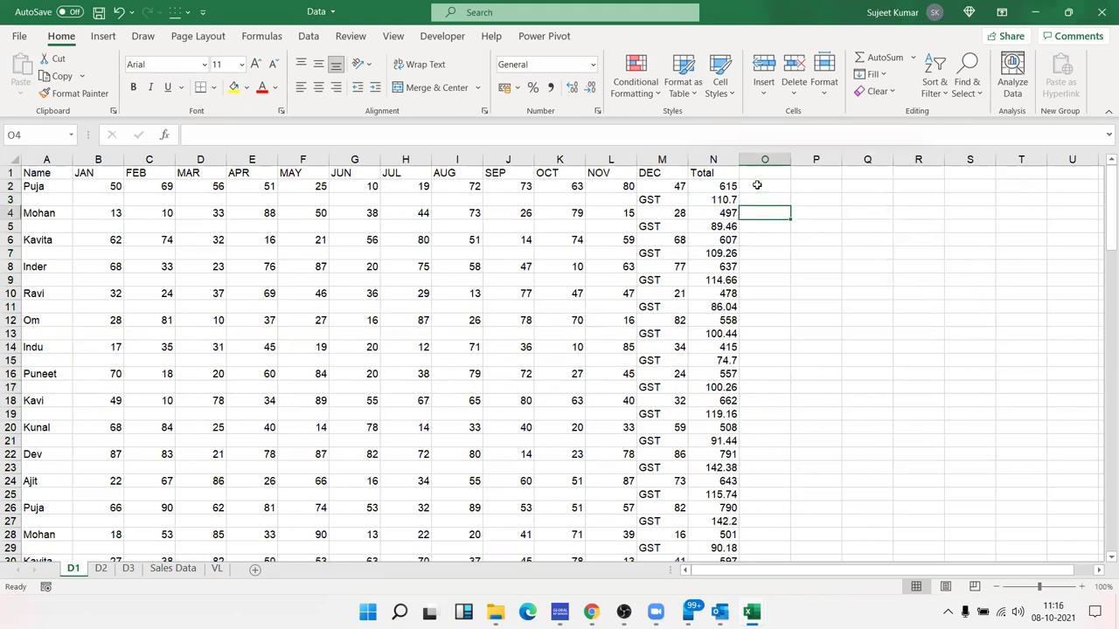
pyautogui.click(760, 174)
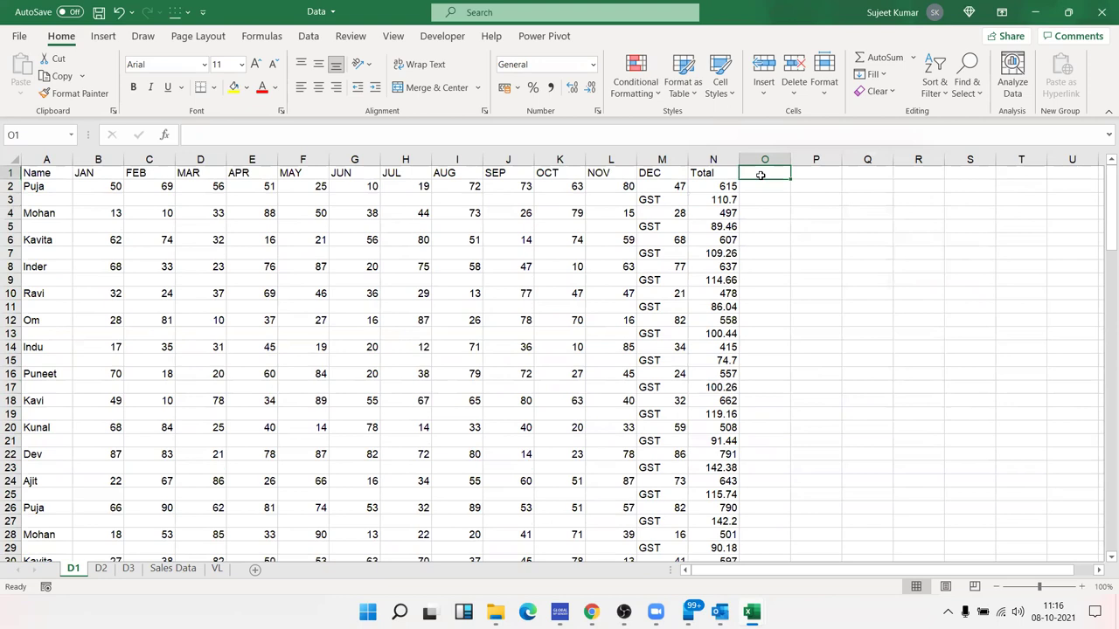
pyautogui.write('Sr')
pyautogui.press('Return')
pyautogui.write('1')
pyautogui.press('Return')
pyautogui.write('1')
pyautogui.press('Return')
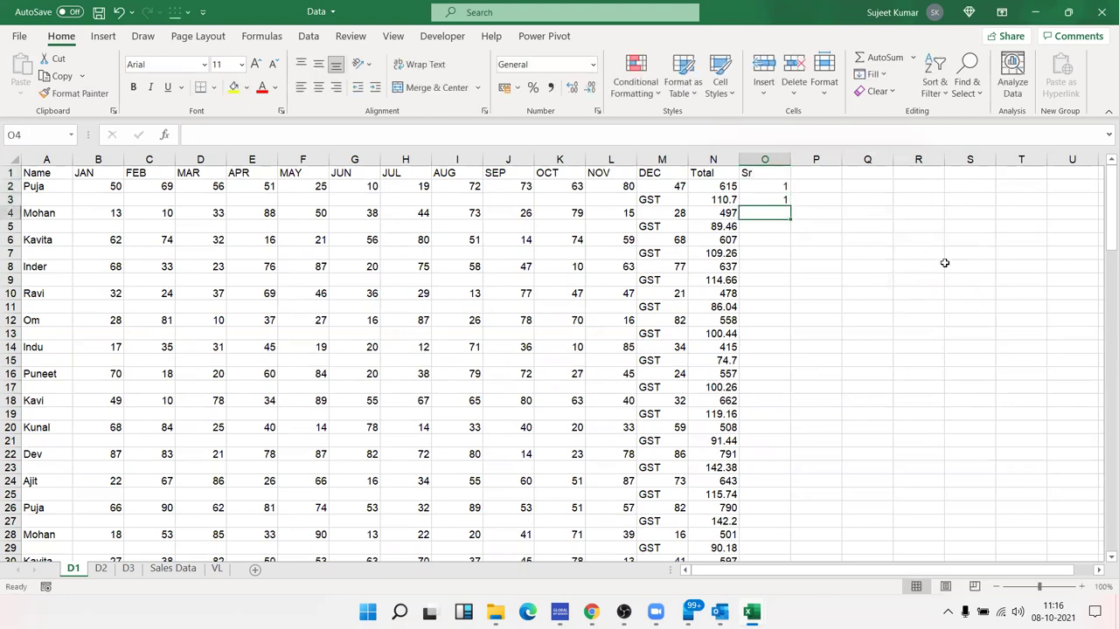
# Enter the formula =O2+O3 in O4.
pyautogui.write('=')
pyautogui.press('Up')
pyautogui.press('Up')
pyautogui.write('+')
pyautogui.press('Up')
pyautogui.press('Return')
# Fill O4's formula down column O and review it.
pyautogui.click(783, 216)
pyautogui.doubleClick(787, 219)
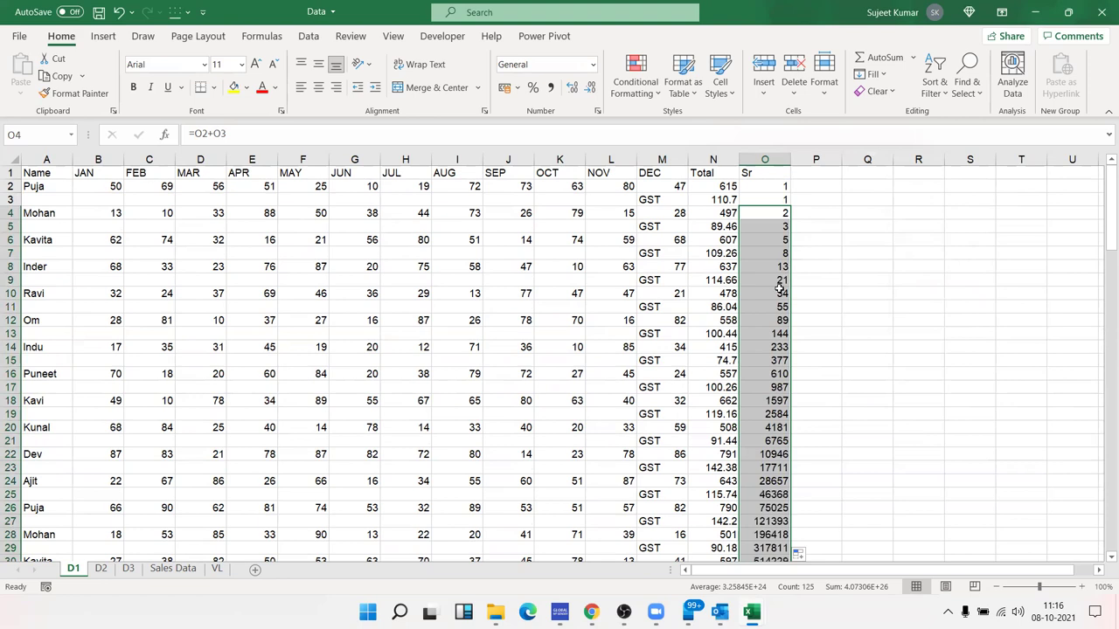
pyautogui.click(785, 215)
pyautogui.doubleClick(785, 214)
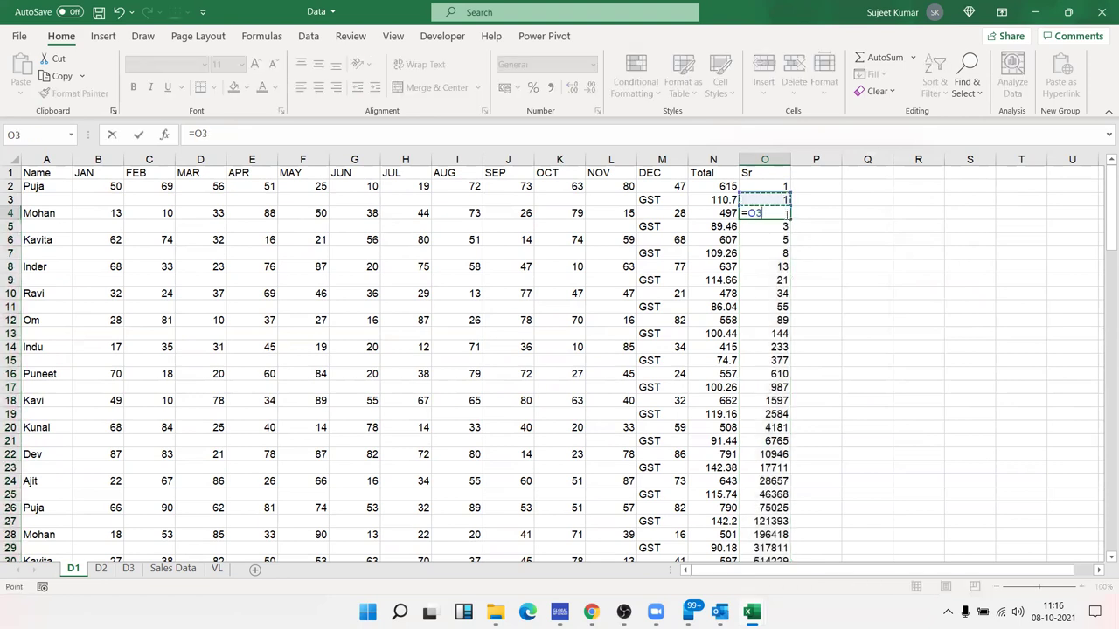
pyautogui.write('2+O')
pyautogui.press('Return')
pyautogui.click(785, 214)
pyautogui.doubleClick(788, 218)
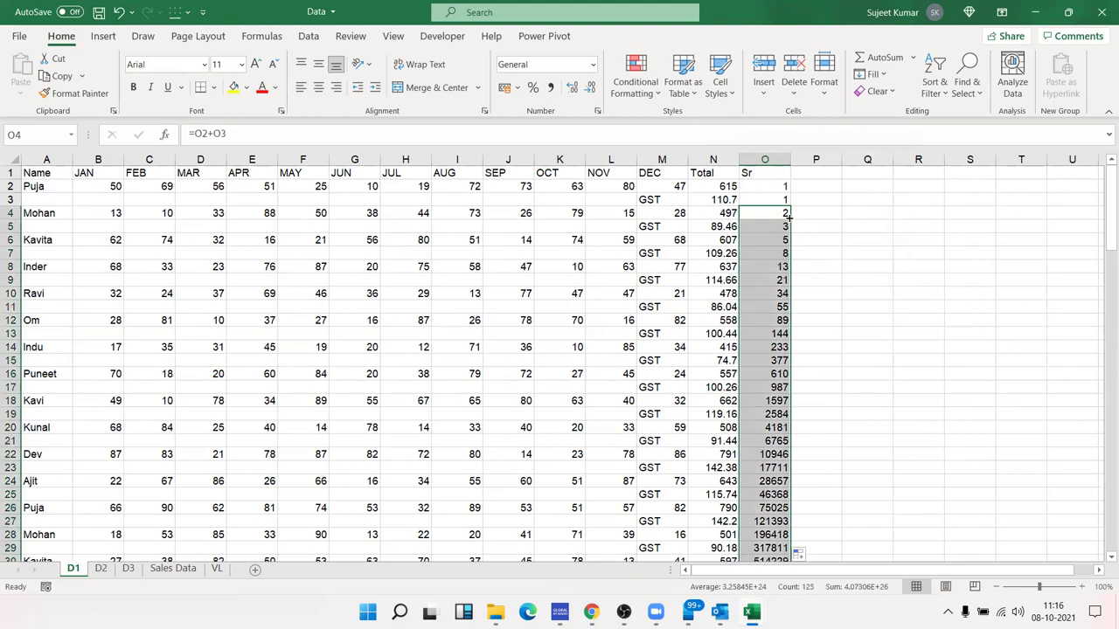
pyautogui.scroll(-2, 784, 267)
pyautogui.scroll(2, 779, 240)
# Rewrite O4 as =O2+1 and fill it down column O.
pyautogui.click(776, 215)
pyautogui.doubleClick(776, 215)
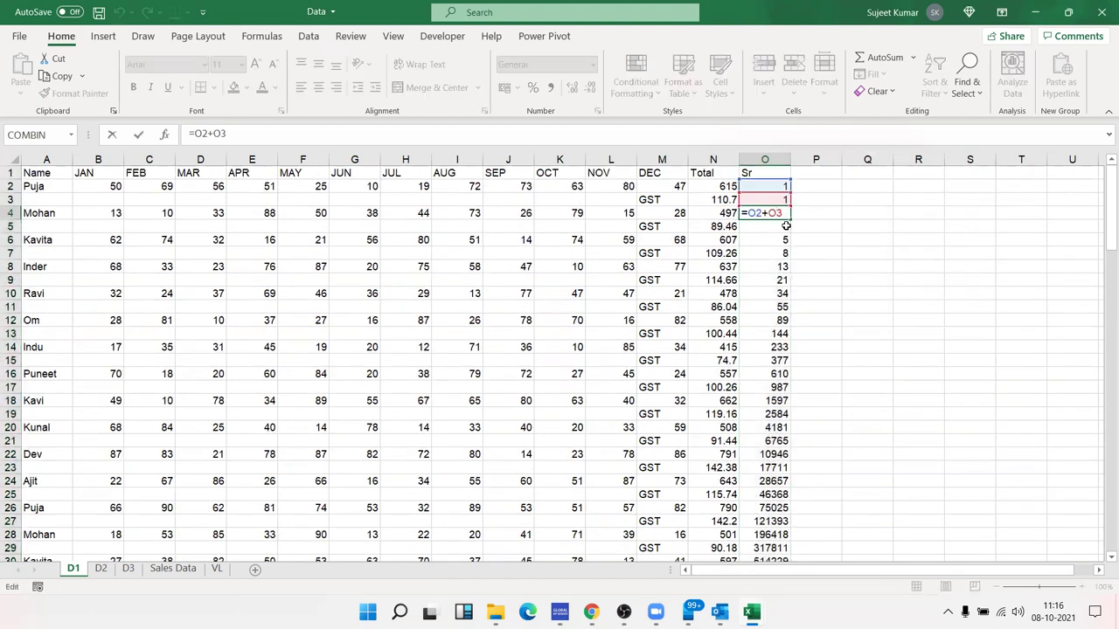
pyautogui.press('Escape')
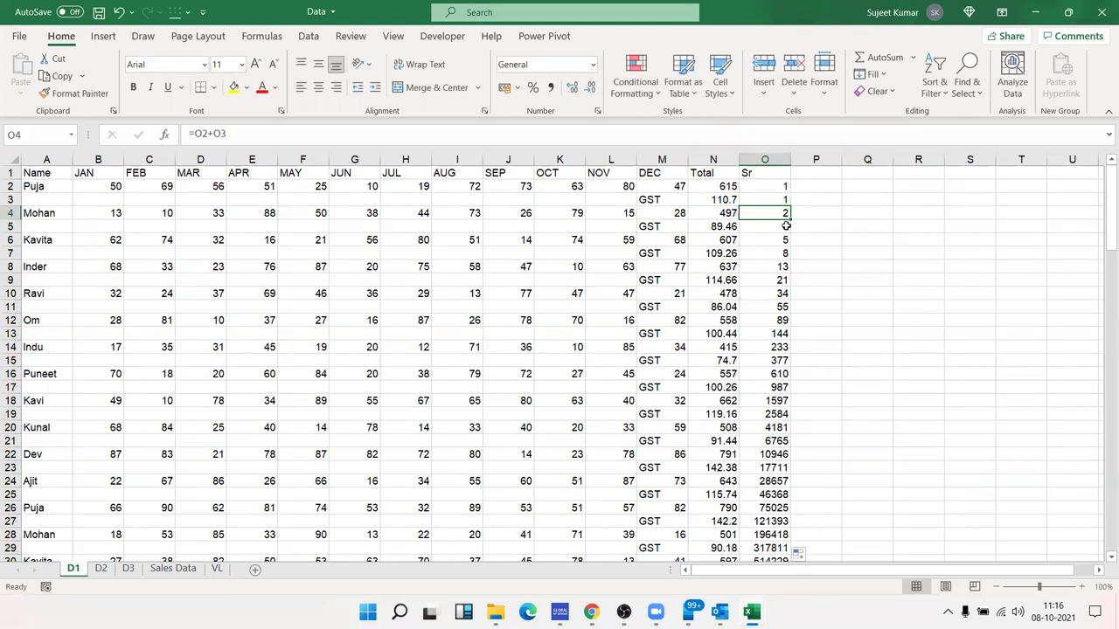
pyautogui.press('F2')
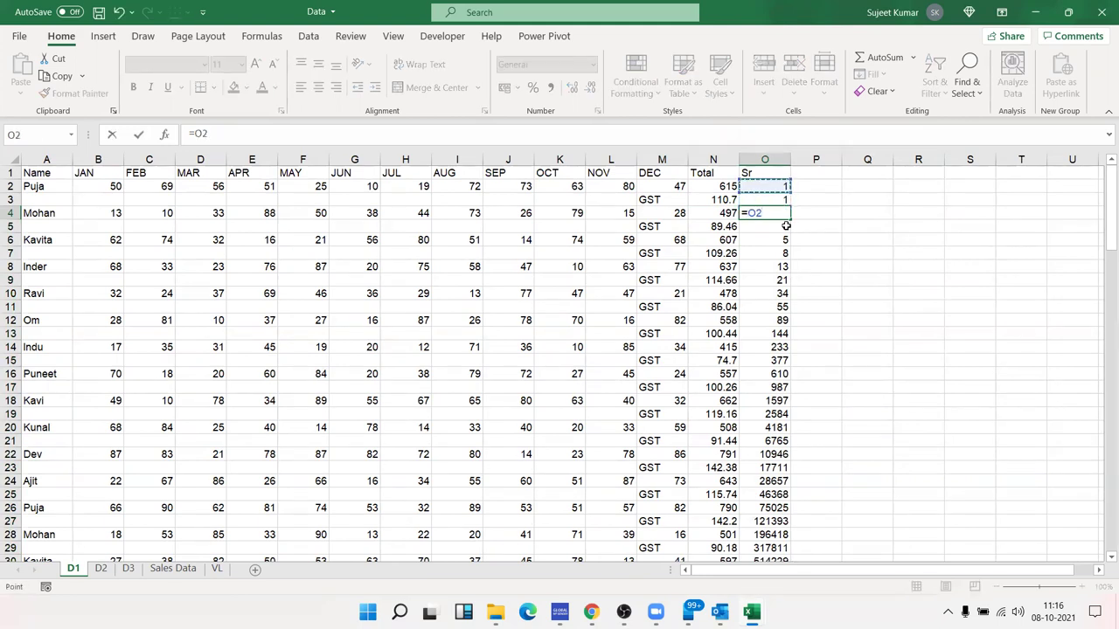
pyautogui.write('+1')
pyautogui.press('Return')
pyautogui.click(785, 215)
pyautogui.doubleClick(790, 219)
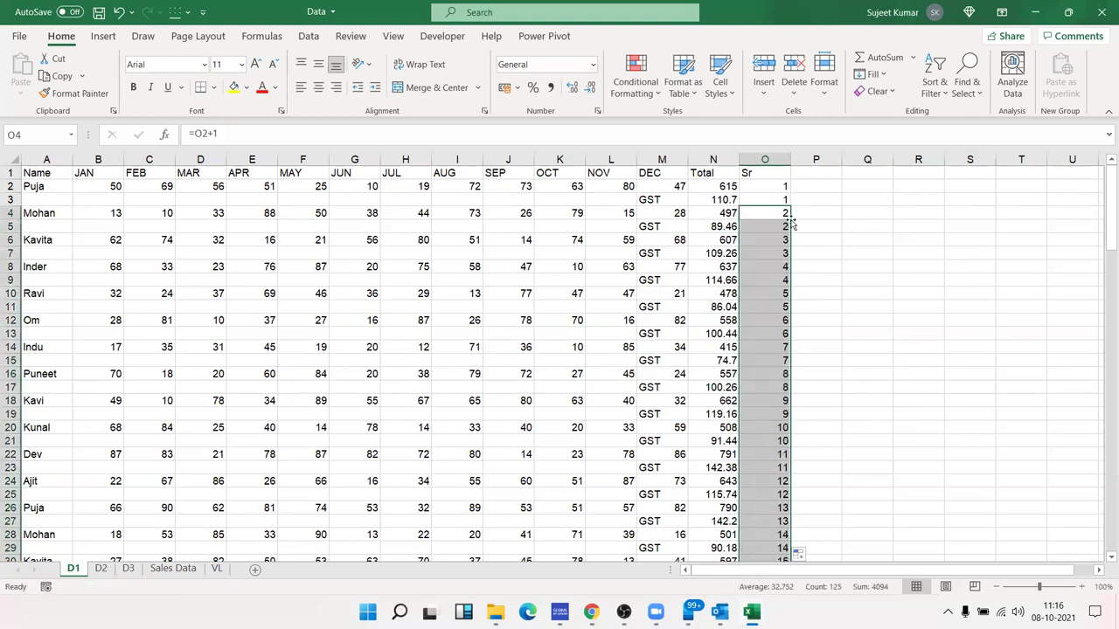
pyautogui.doubleClick(778, 214)
# Select and copy the serial numbers in O2:O128.
pyautogui.press('Escape')
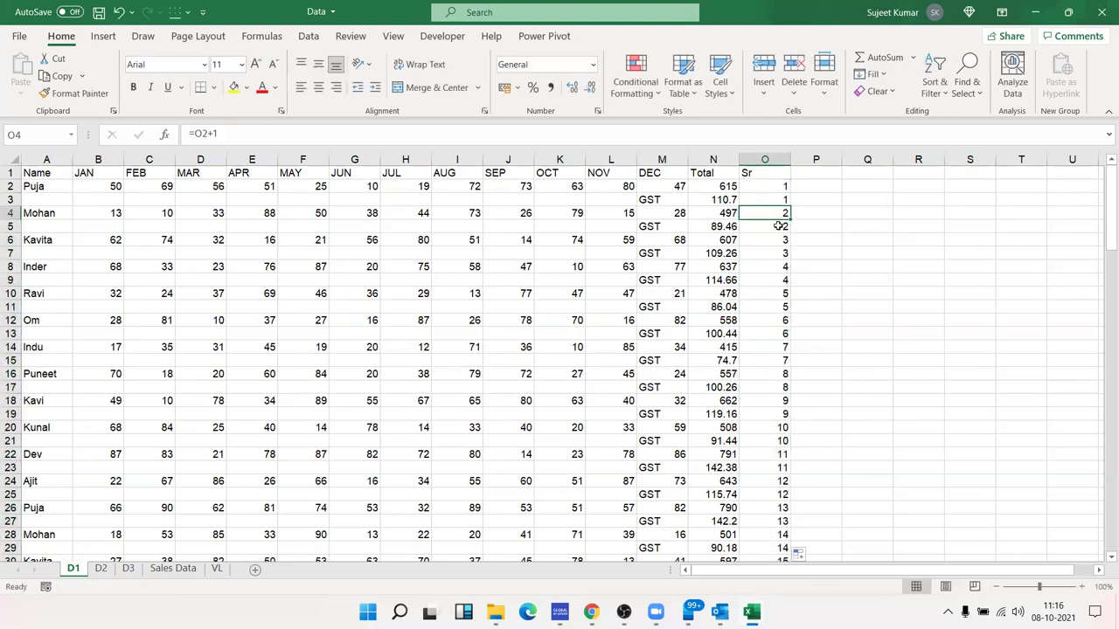
pyautogui.scroll(-4, 778, 256)
pyautogui.scroll(-7, 778, 262)
pyautogui.scroll(-7, 779, 271)
pyautogui.scroll(-5, 779, 279)
pyautogui.scroll(-10, 780, 280)
pyautogui.scroll(-4, 780, 332)
pyautogui.click(775, 374)
pyautogui.click(774, 386)
pyautogui.hotkey('ctrl', 'shift', 'Up')
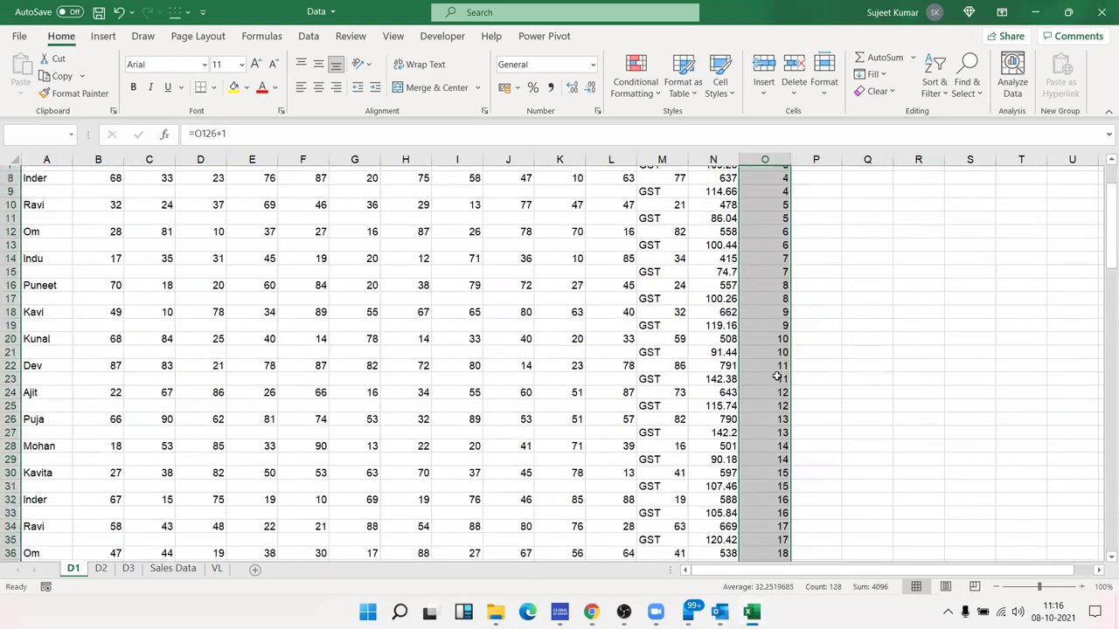
pyautogui.hotkey('shift', 'Down')
pyautogui.hotkey('ctrl', 'c')
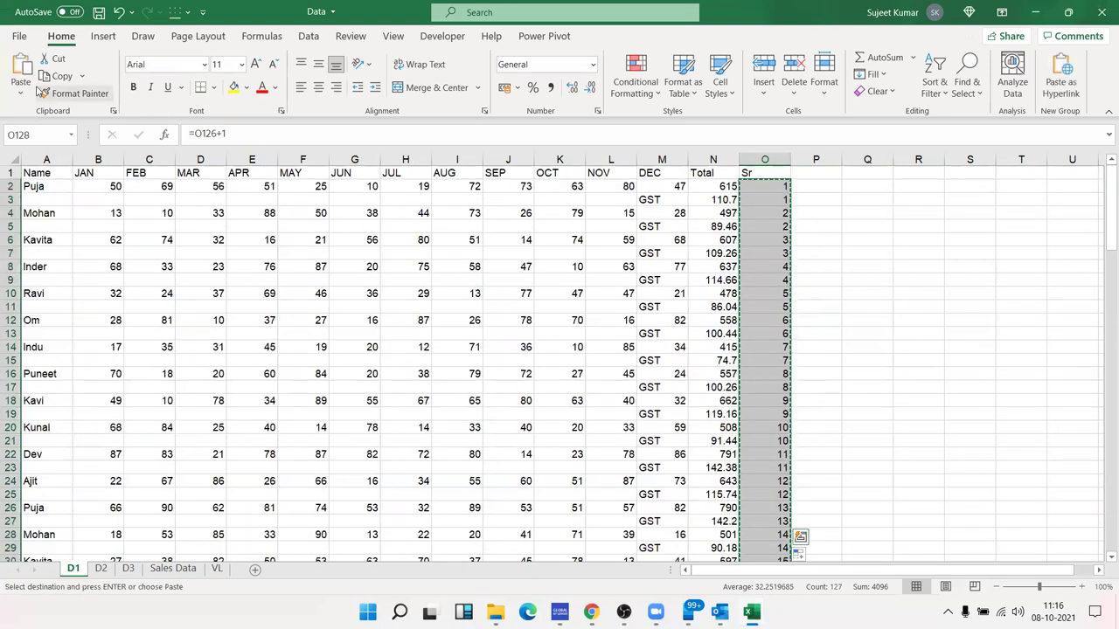
# Paste the serial numbers back over themselves as values.
pyautogui.click(20, 91)
pyautogui.click(18, 205)
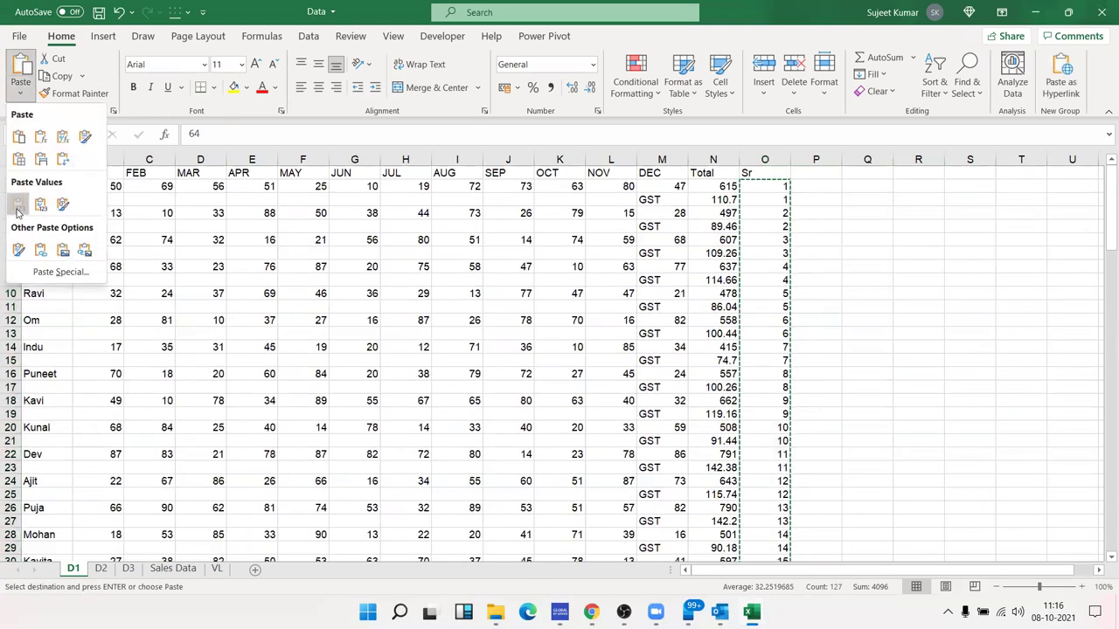
pyautogui.scroll(-20, 472, 376)
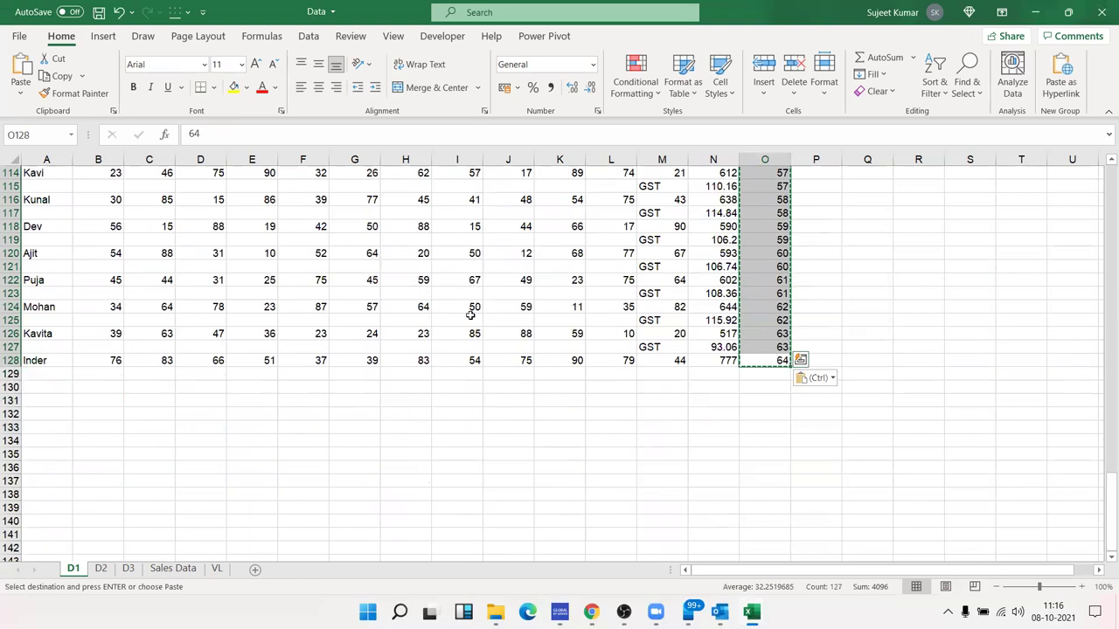
pyautogui.click(756, 377)
# Enter 1 and 2 in O129:O130 and extend the series down to 64 in row 192.
pyautogui.write('1')
pyautogui.press('Return')
pyautogui.write('2')
pyautogui.press('Return')
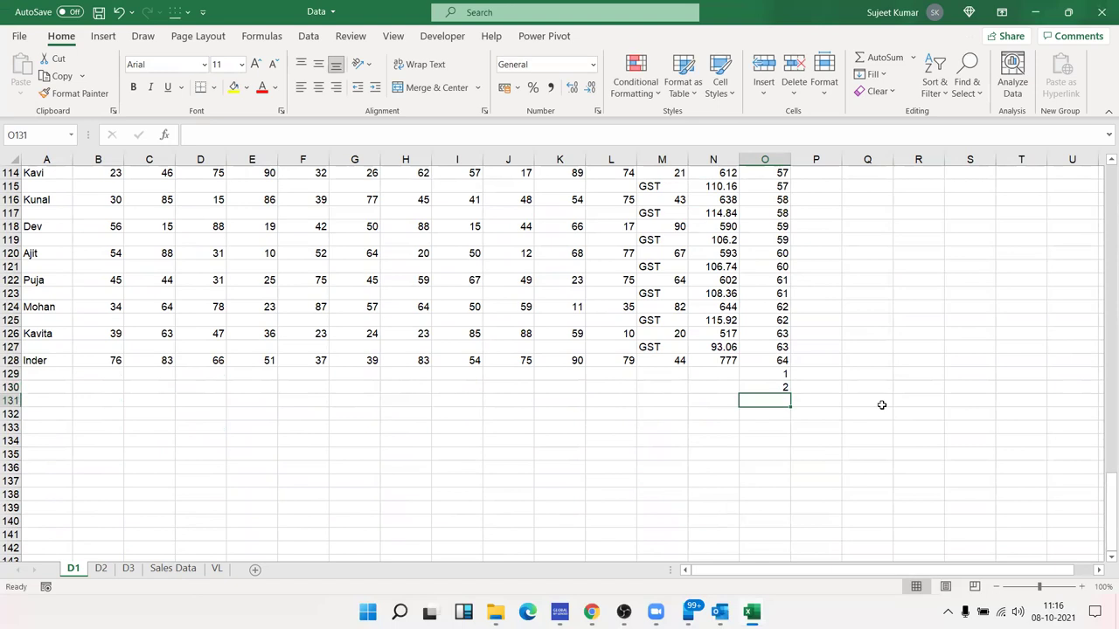
pyautogui.press('Up')
pyautogui.press('Up')
pyautogui.hotkey('shift', 'Down')
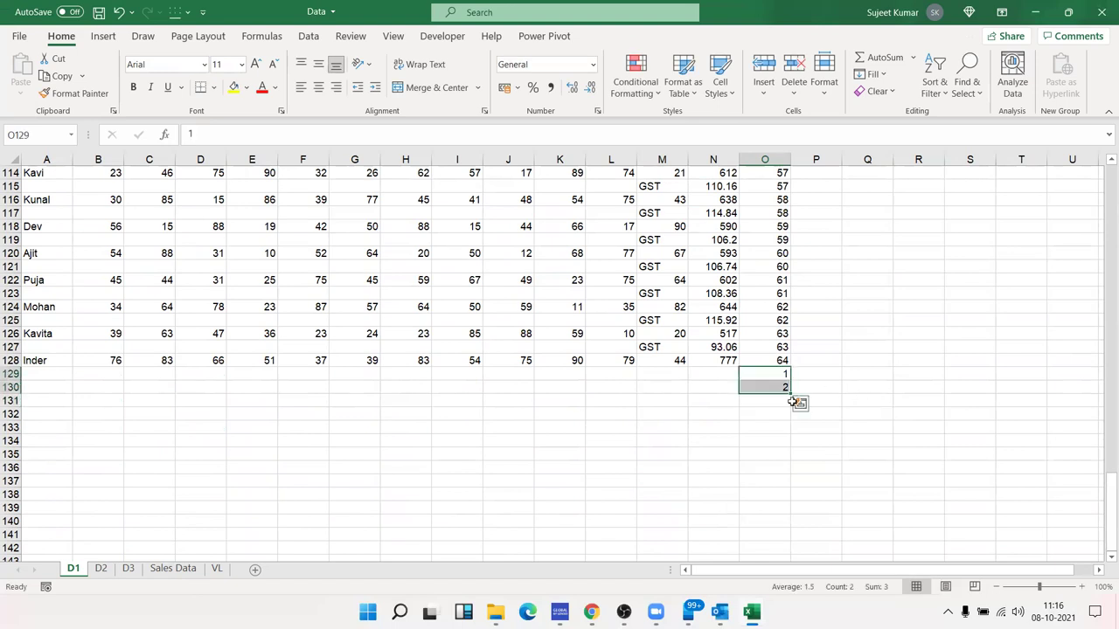
pyautogui.moveTo(791, 396); pyautogui.dragTo(790, 569)
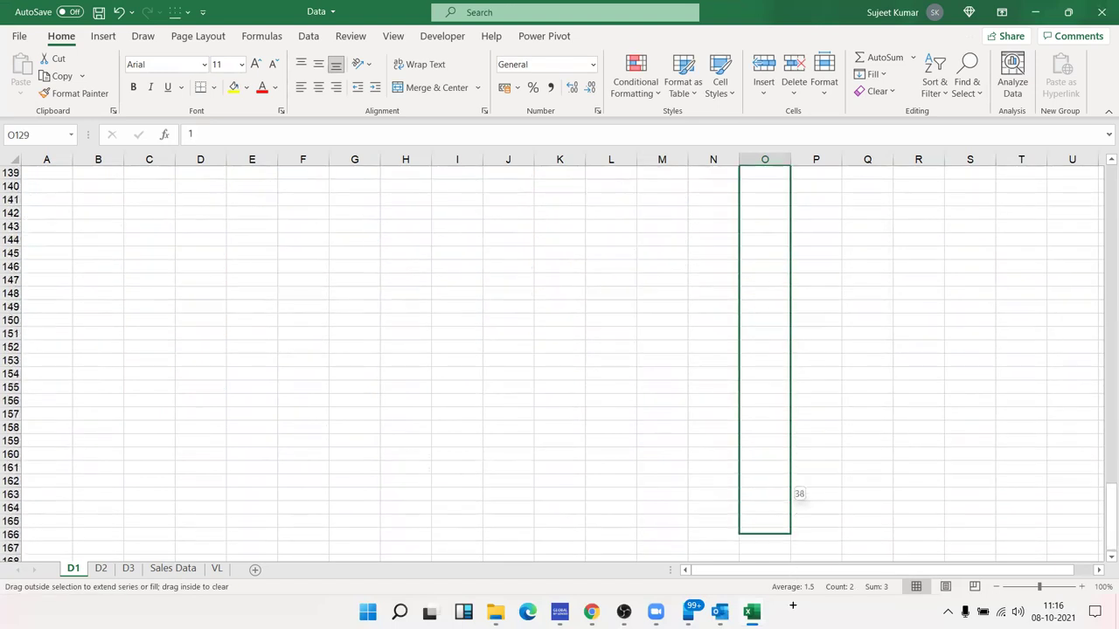
pyautogui.moveTo(790, 568)
pyautogui.mouseDown()
pyautogui.moveTo(776, 429)
pyautogui.moveTo(777, 473)
pyautogui.mouseUp()
# Select the whole table A1:O192, starting from O192.
pyautogui.click(777, 473)
pyautogui.hotkey('ctrl', 'shift', 'Left')
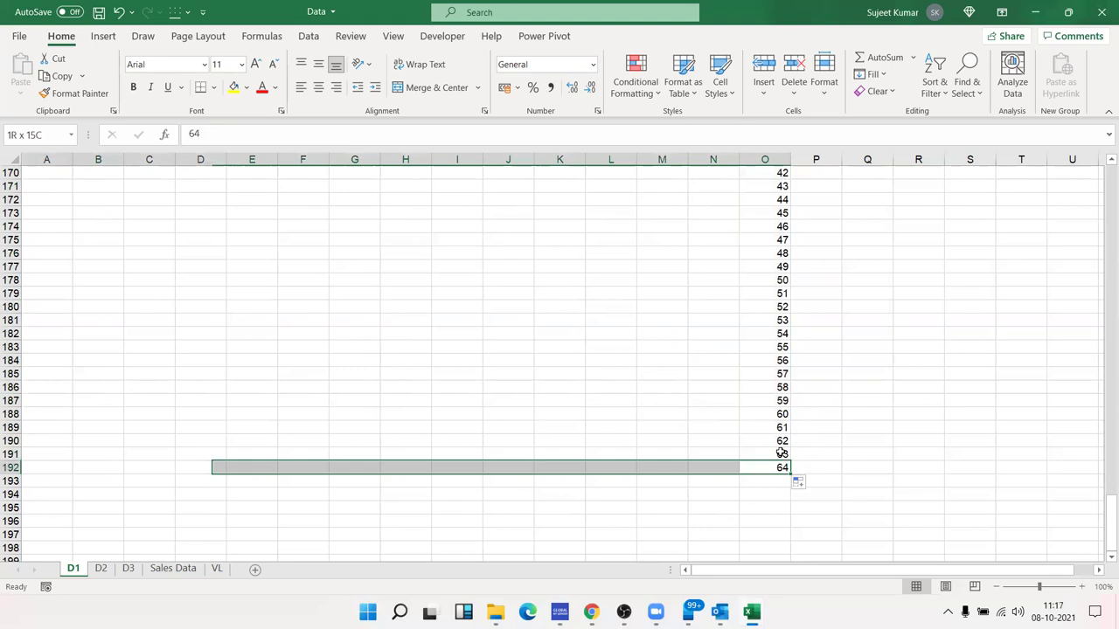
pyautogui.hotkey('ctrl', 'shift', 'Up')
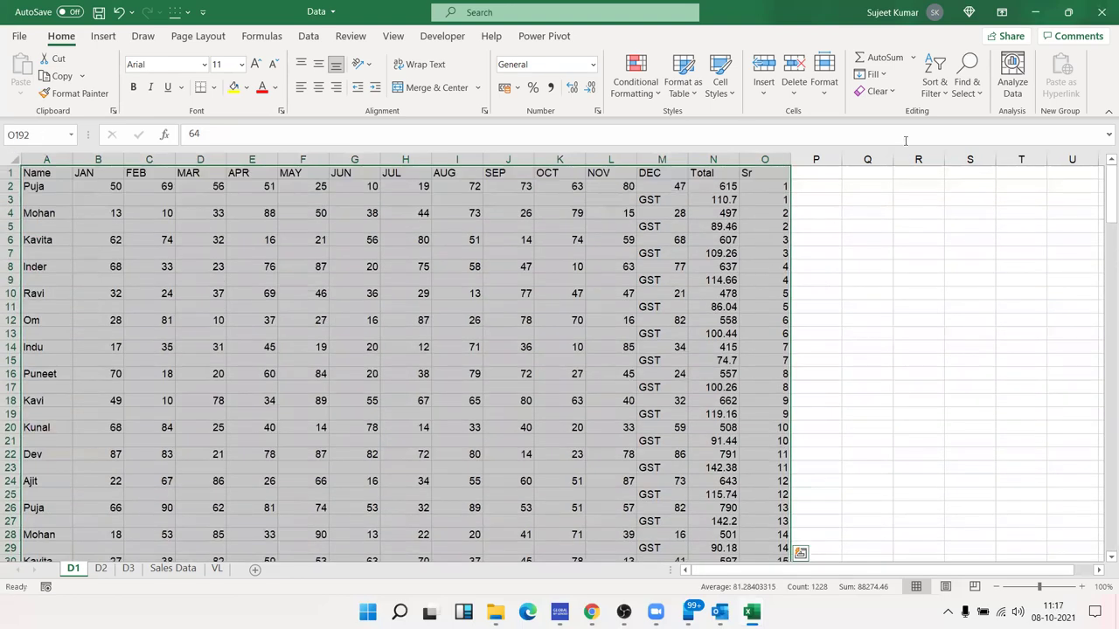
# Custom-sort the selected table by Sr, cell values, smallest to largest.
pyautogui.click(966, 83)
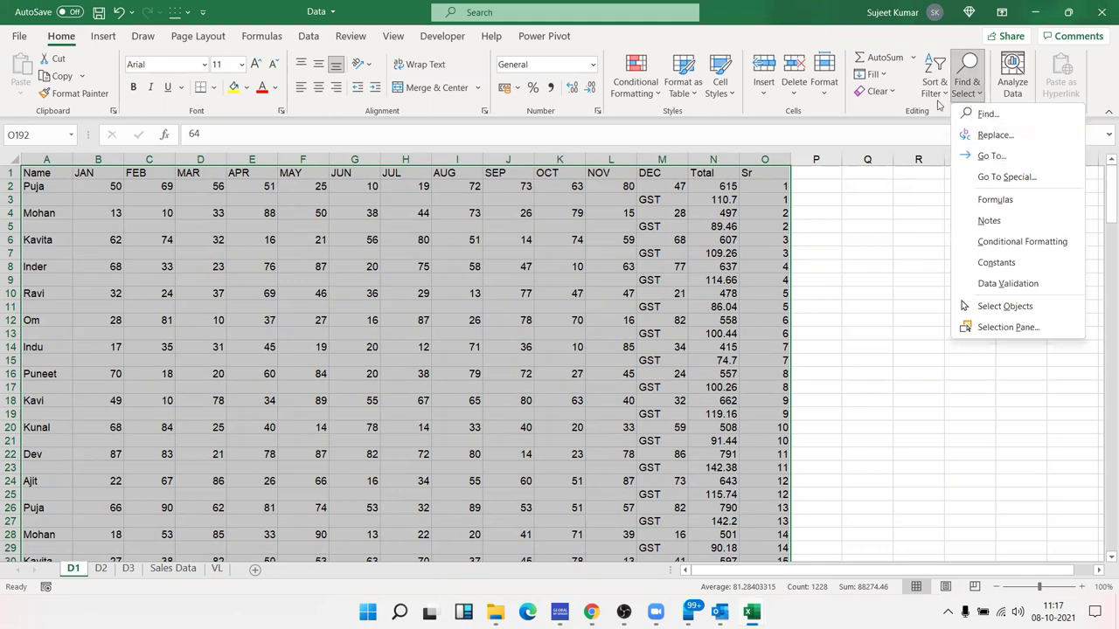
pyautogui.click(939, 99)
pyautogui.click(959, 157)
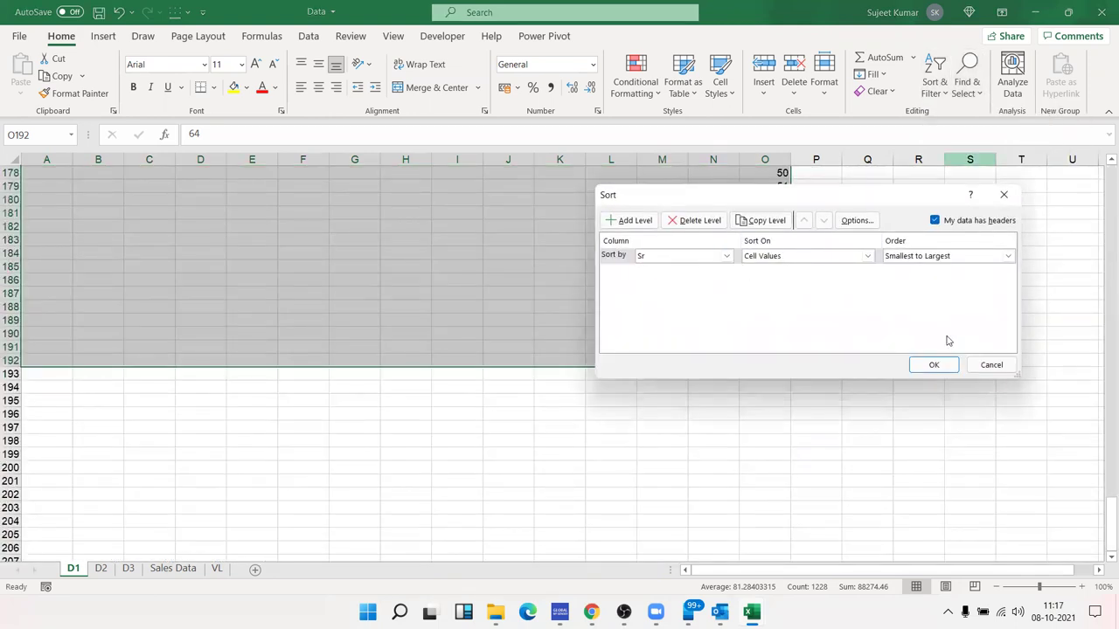
pyautogui.click(932, 364)
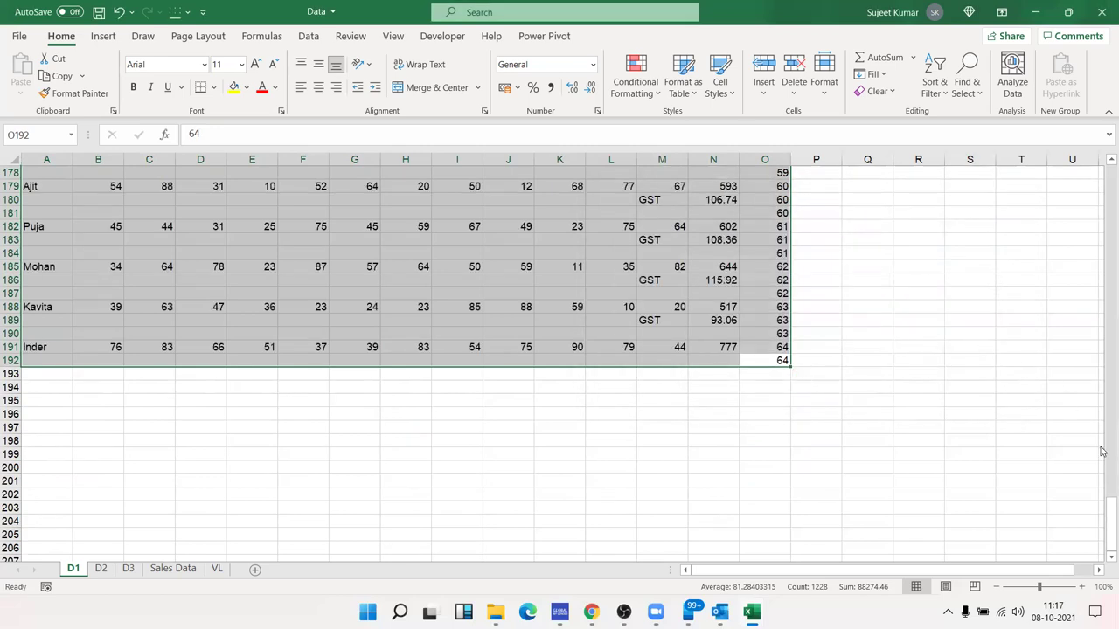
pyautogui.moveTo(1101, 517); pyautogui.dragTo(1103, 167)
# Clear the Sr helper column O.
pyautogui.click(842, 210)
pyautogui.click(753, 155)
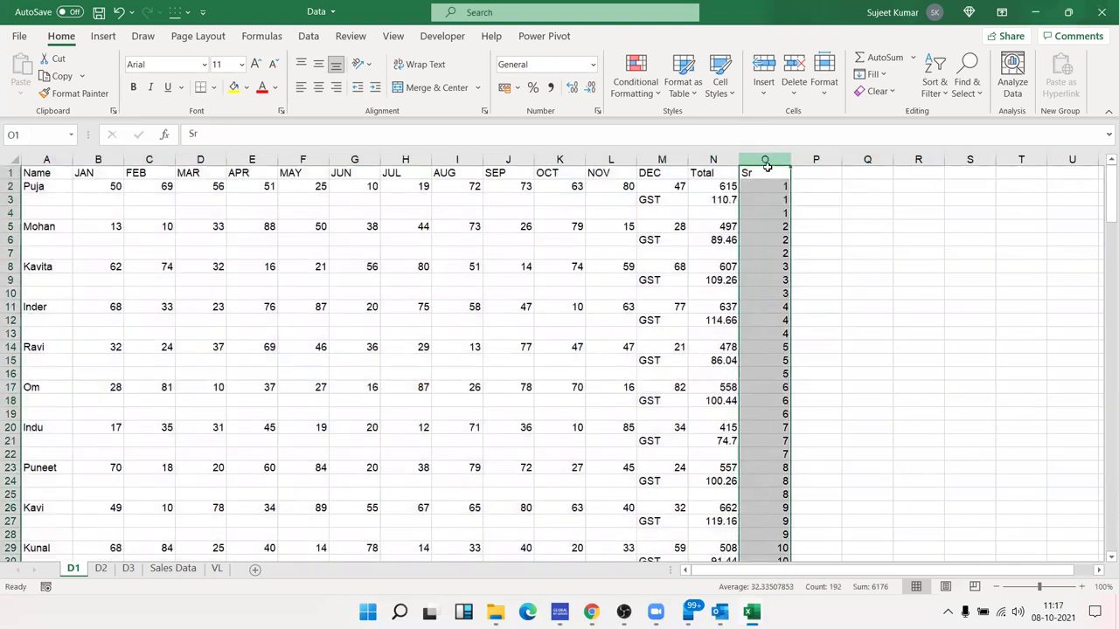
pyautogui.press('Delete')
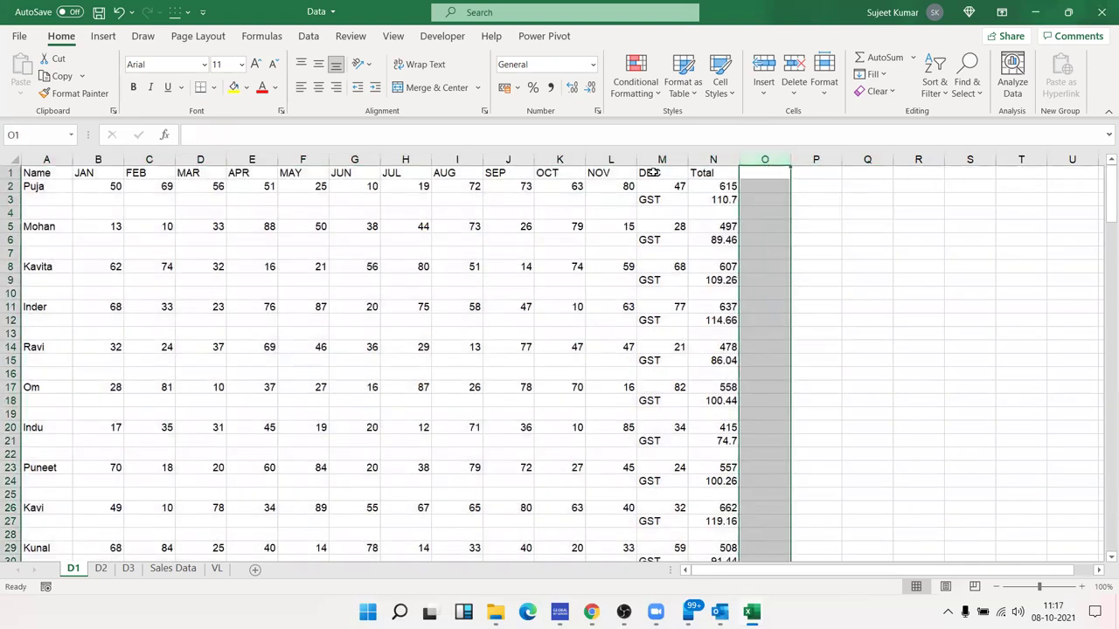
# Fill every blank cell in M1:M191 with the label Total.
pyautogui.click(657, 172)
pyautogui.moveTo(1103, 214); pyautogui.dragTo(1103, 510)
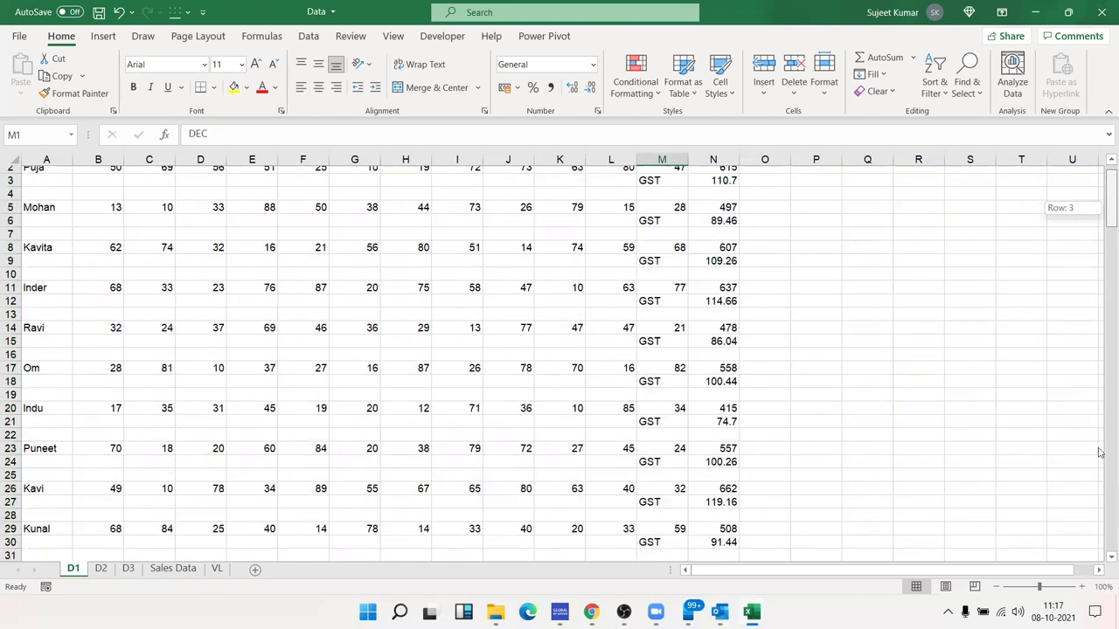
pyautogui.scroll(-5, 851, 452)
pyautogui.scroll(-7, 751, 444)
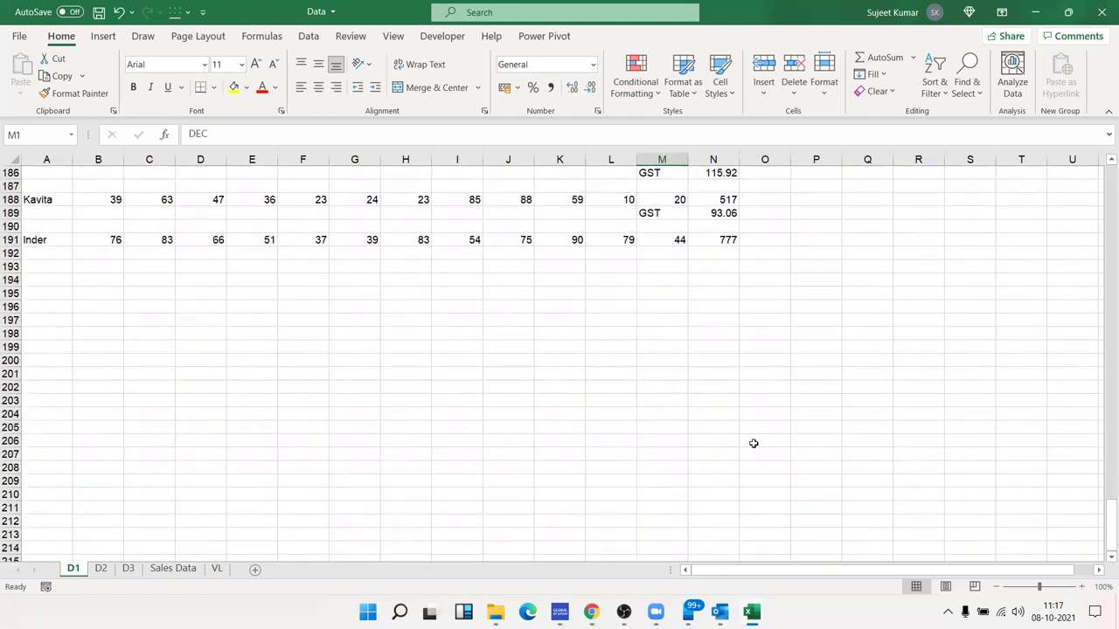
pyautogui.keyDown('shift'); pyautogui.click(679, 239); pyautogui.keyUp('shift')
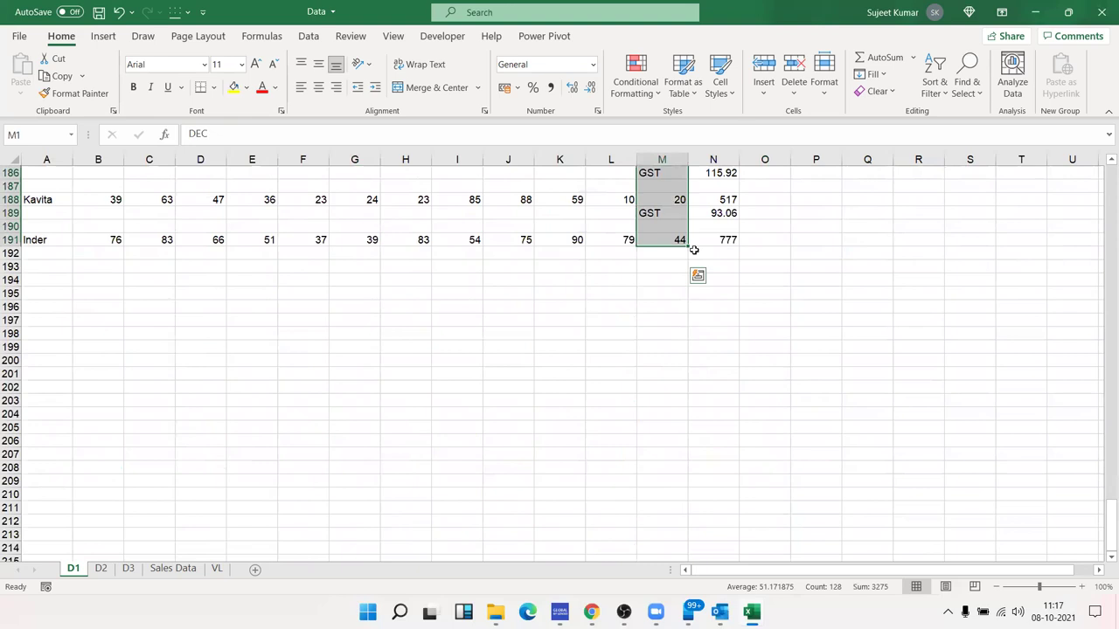
pyautogui.hotkey('ctrl', 'g')
pyautogui.click(731, 362)
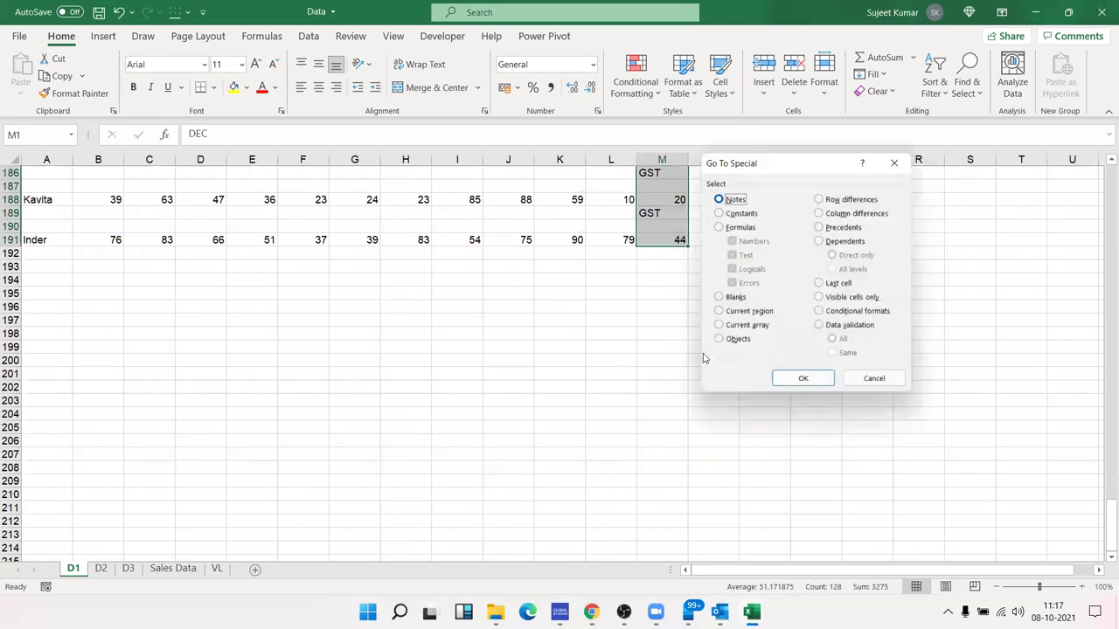
pyautogui.click(718, 297)
pyautogui.click(802, 378)
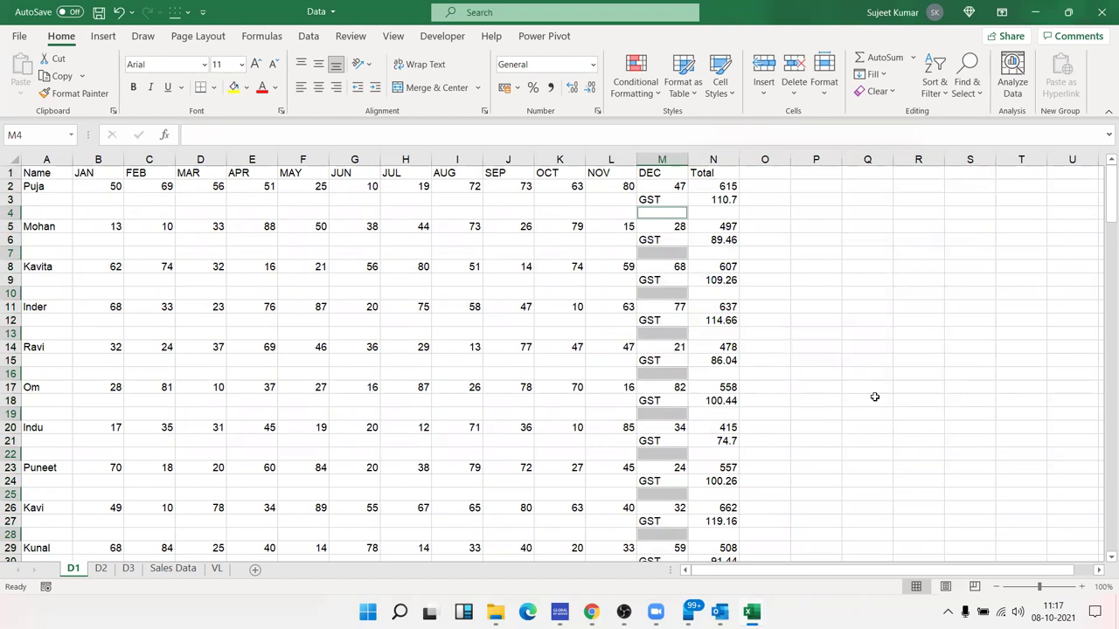
pyautogui.write('Total')
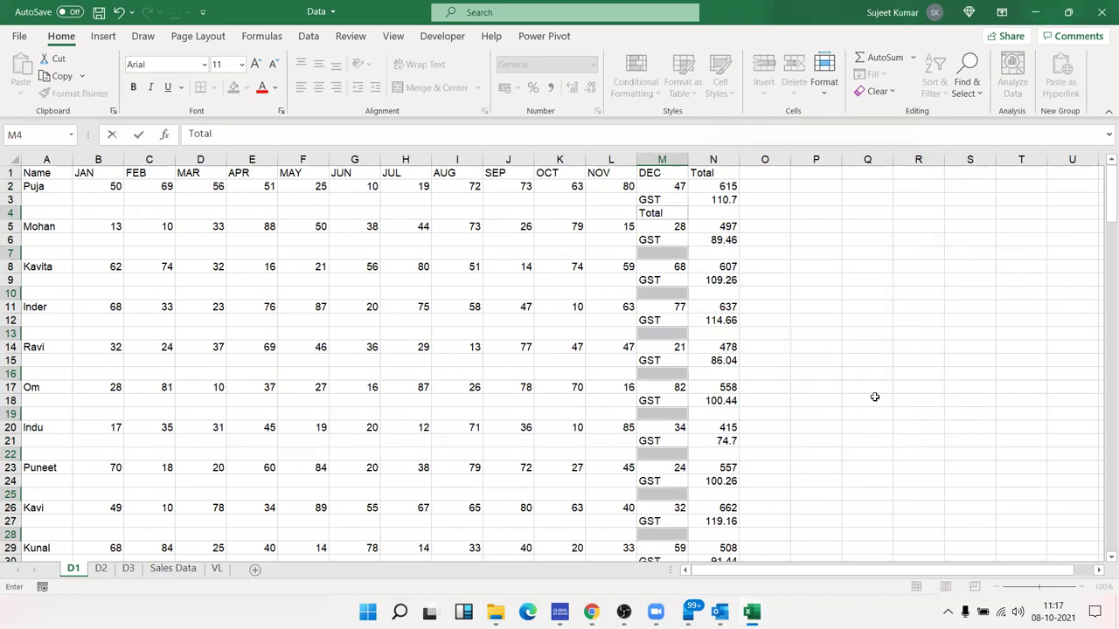
pyautogui.hotkey('ctrl', 'Return')
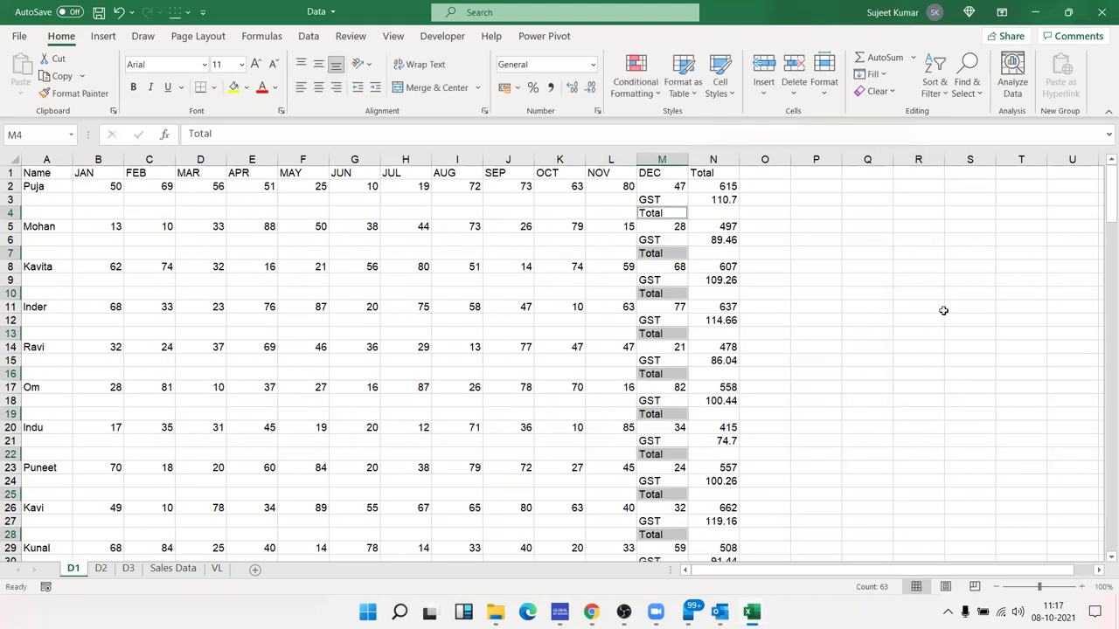
# Select the Total column range N2:N191.
pyautogui.moveTo(735, 175); pyautogui.dragTo(739, 187)
pyautogui.click(737, 187)
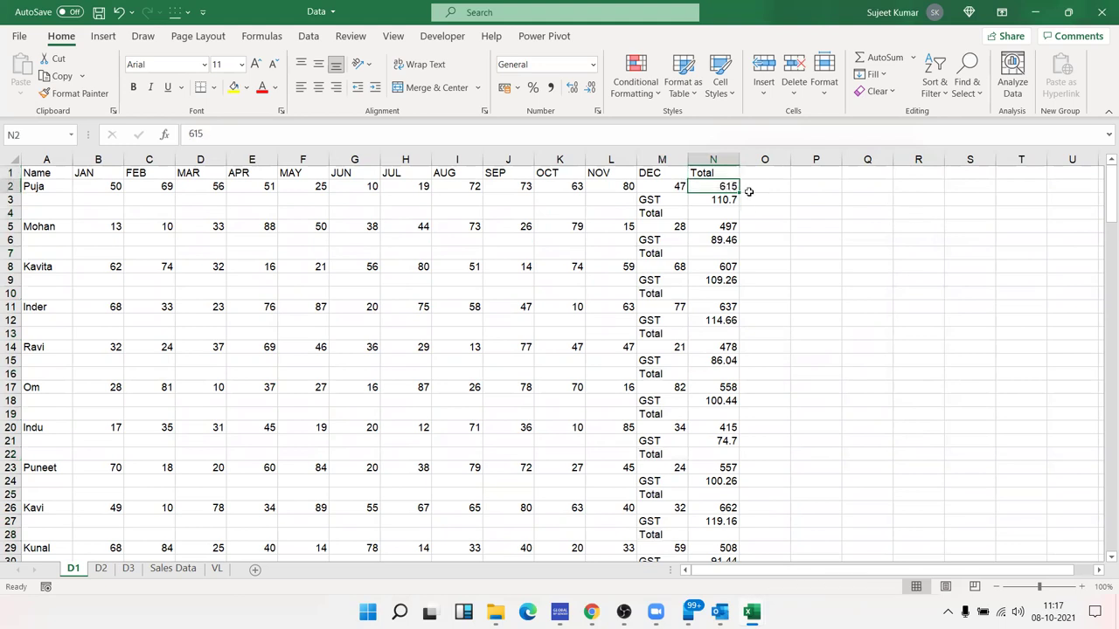
pyautogui.scroll(-7, 771, 245)
pyautogui.scroll(-14, 781, 257)
pyautogui.scroll(-13, 784, 260)
pyautogui.scroll(-13, 785, 260)
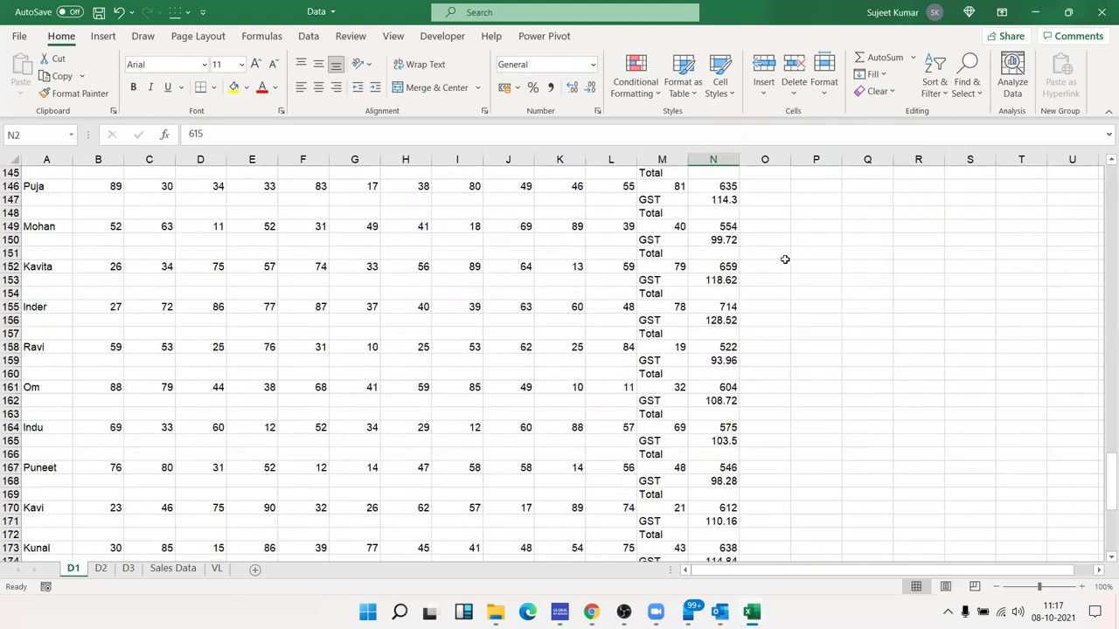
pyautogui.scroll(-7, 785, 259)
pyautogui.keyDown('shift'); pyautogui.click(726, 507); pyautogui.keyUp('shift')
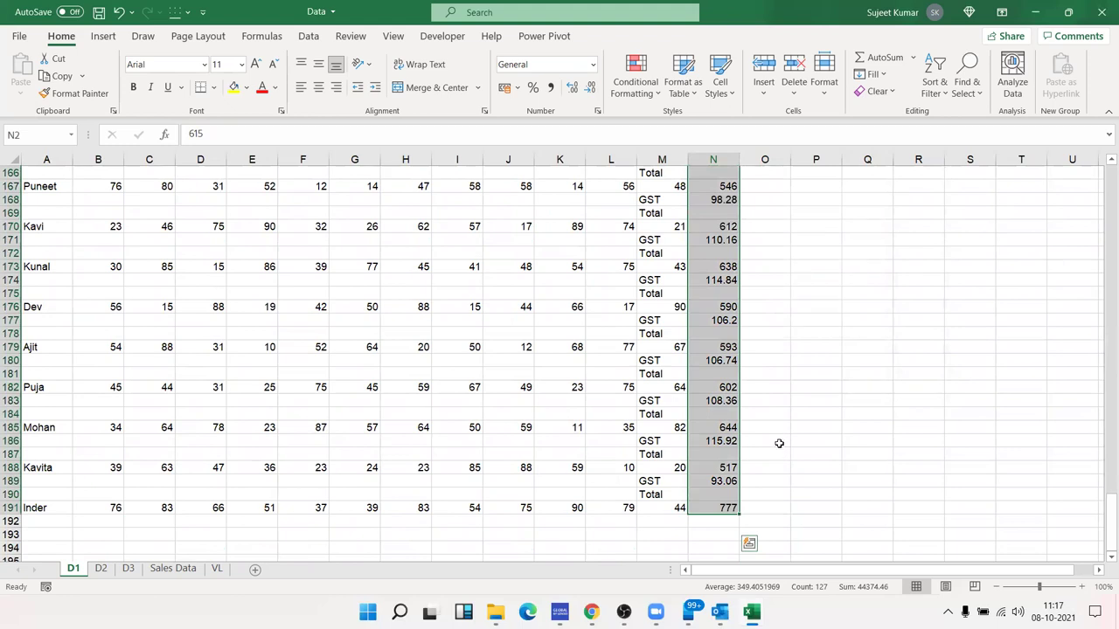
# Fill the range's blank cells with the total-plus-GST formula =N2+N3.
pyautogui.hotkey('ctrl', 'g')
pyautogui.click(724, 361)
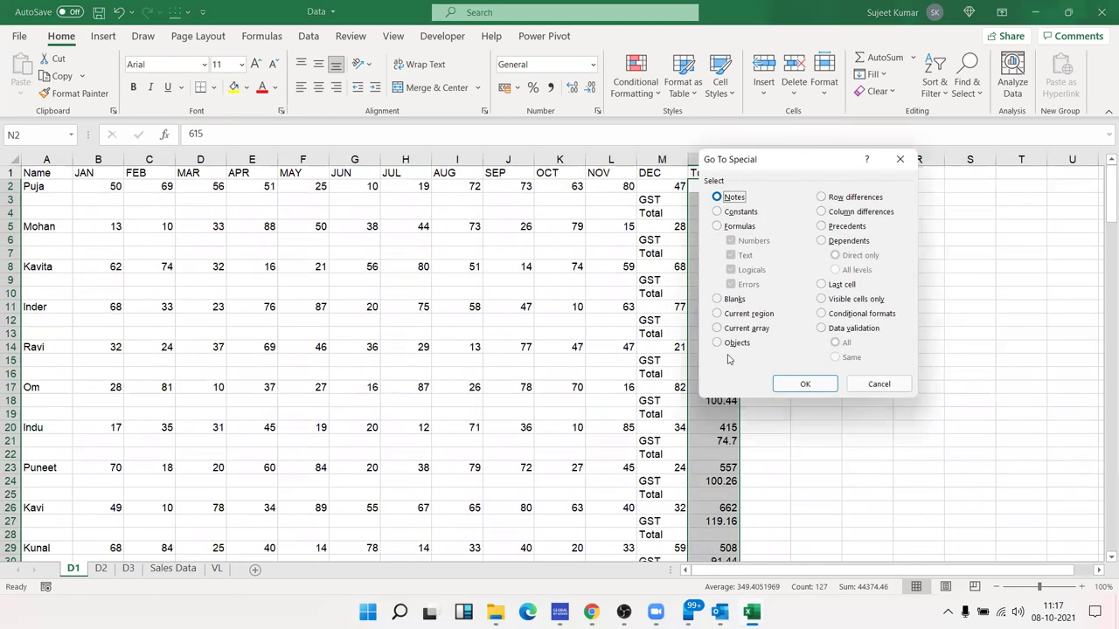
pyautogui.click(719, 300)
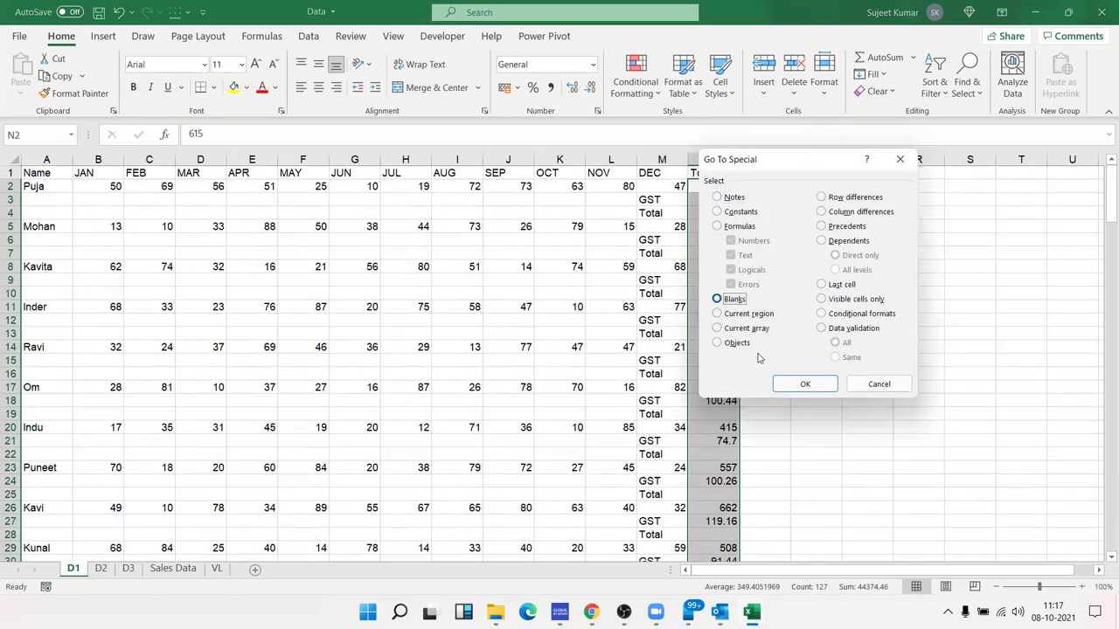
pyautogui.click(803, 385)
pyautogui.write('=')
pyautogui.press('Up')
pyautogui.press('Up')
pyautogui.write('+')
pyautogui.press('Up')
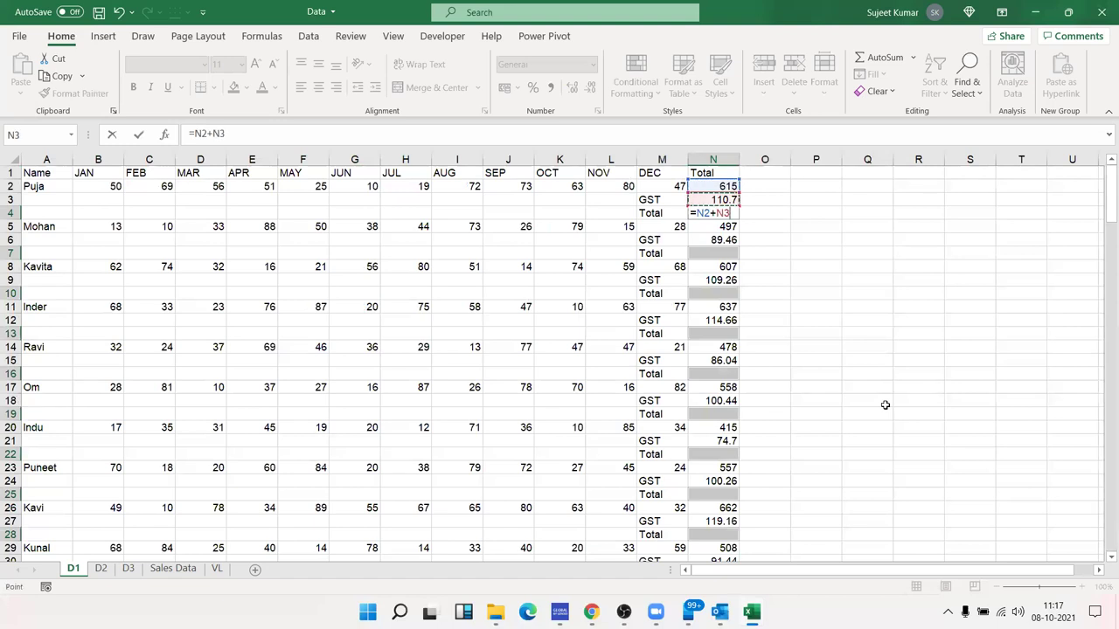
pyautogui.hotkey('ctrl', 'Return')
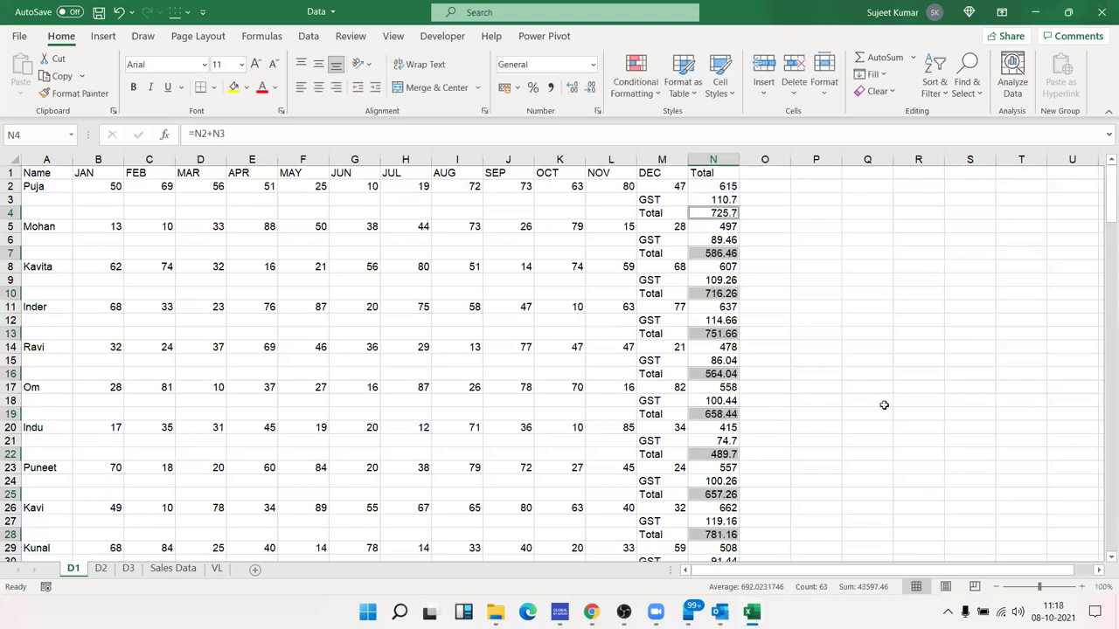
# Check the GST and Total formulas in N3, N4, N7 and N9.
pyautogui.doubleClick(719, 200)
pyautogui.press('Escape')
pyautogui.doubleClick(723, 212)
pyautogui.press('Escape')
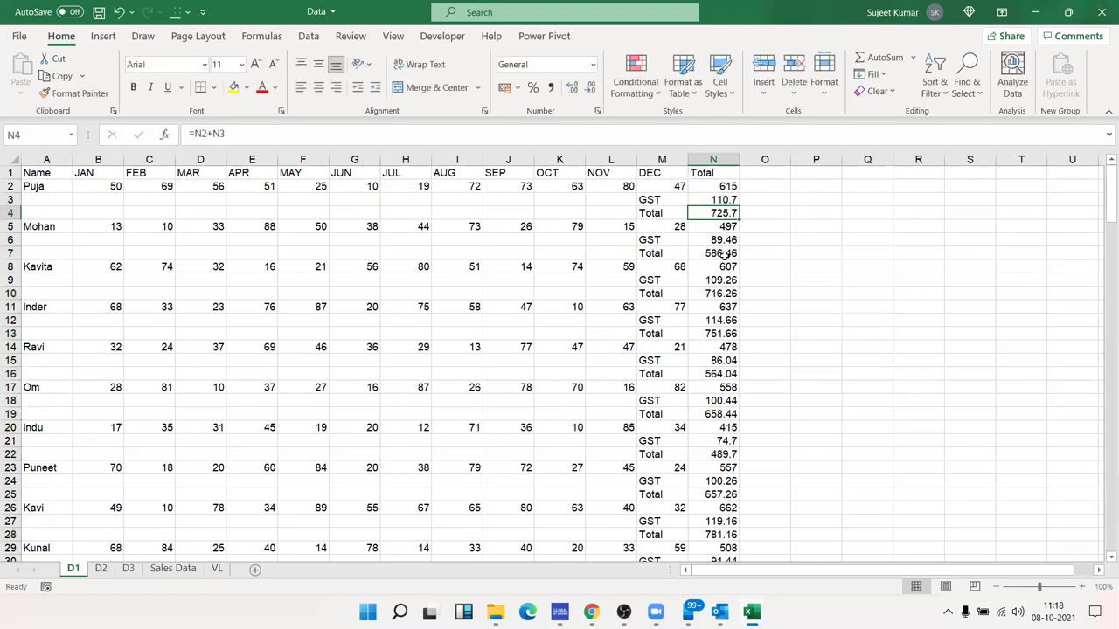
pyautogui.doubleClick(724, 253)
pyautogui.press('Escape')
pyautogui.click(719, 280)
pyautogui.doubleClick(720, 279)
pyautogui.press('Escape')
pyautogui.scroll(-7, 762, 281)
pyautogui.scroll(2, 764, 284)
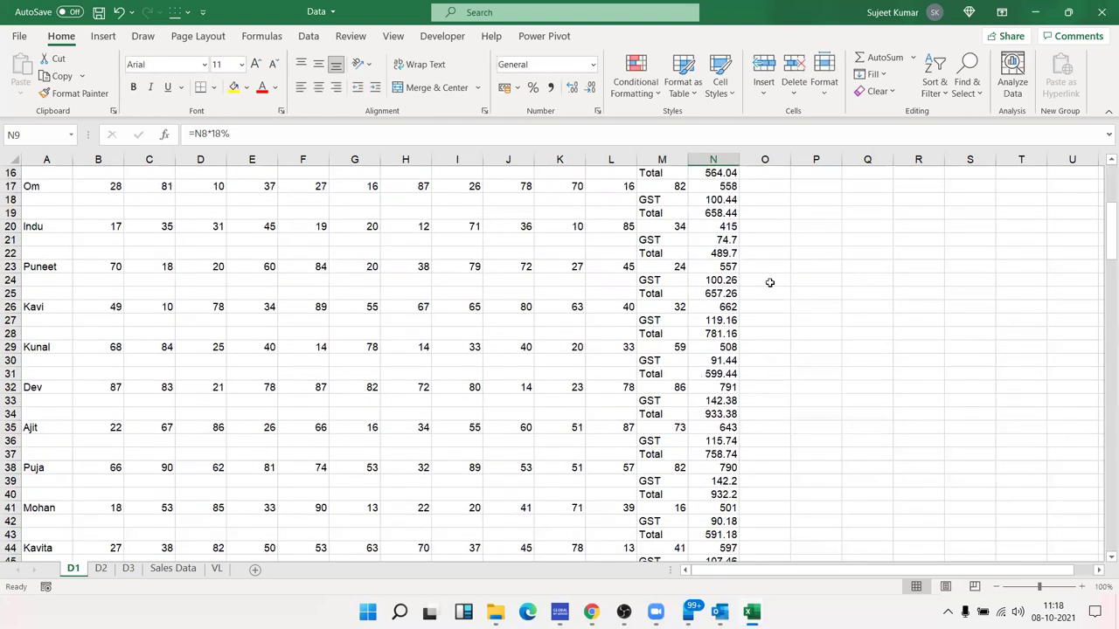
pyautogui.scroll(5, 766, 289)
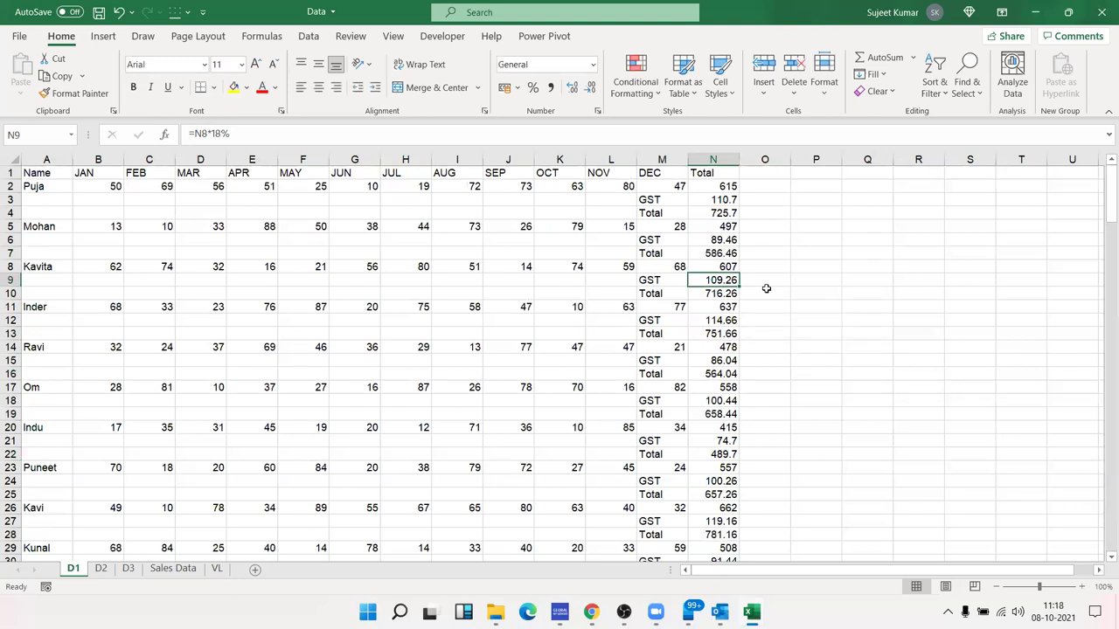
# Minimise Excel with Windows+D to show the desktop.
pyautogui.press('super+d')
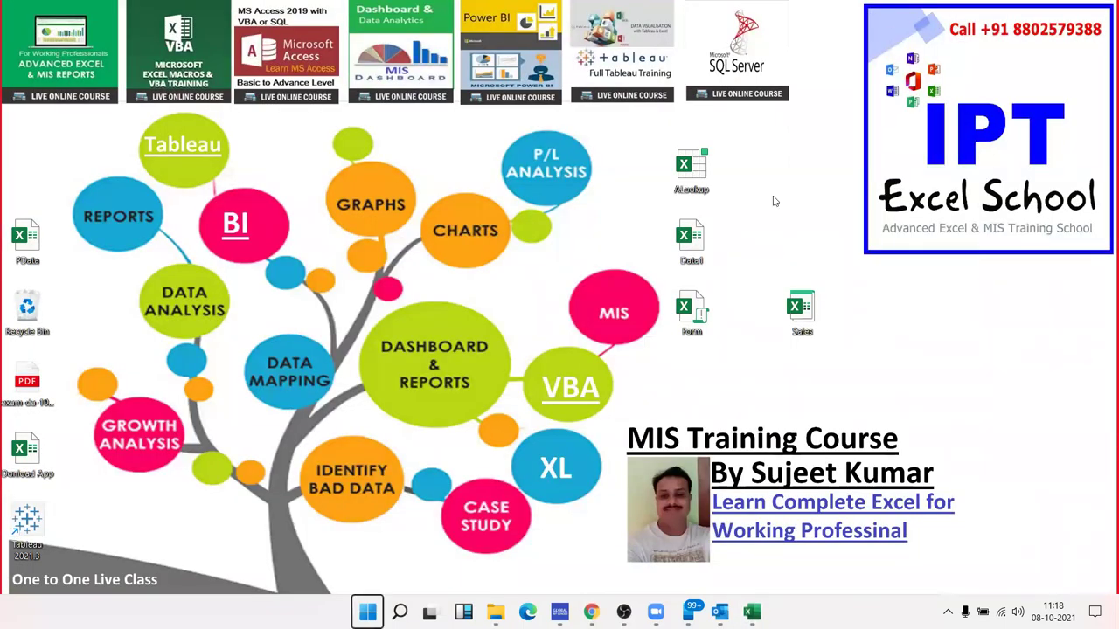